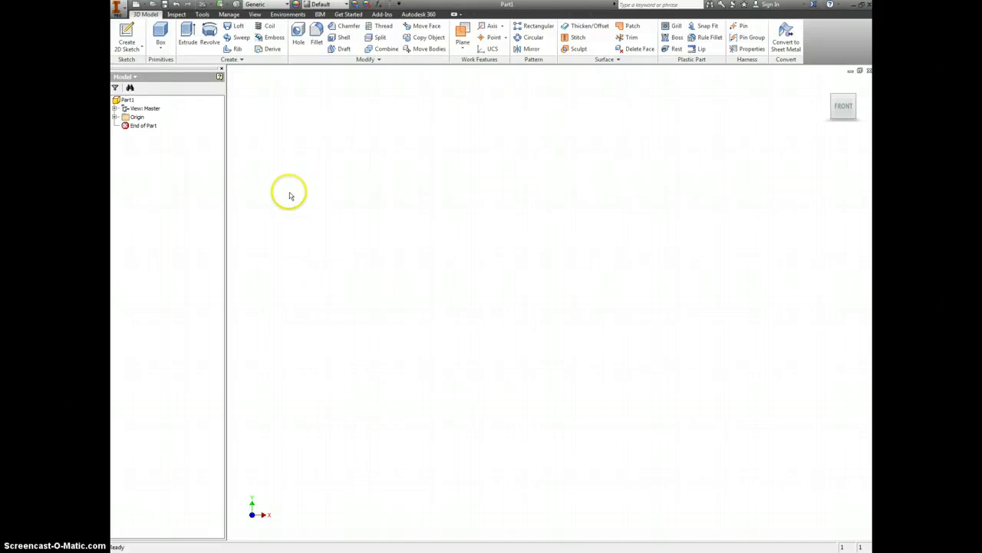
# Start Sketch1 on the XY origin plane, viewed from the front.
pyautogui.click(128, 35)
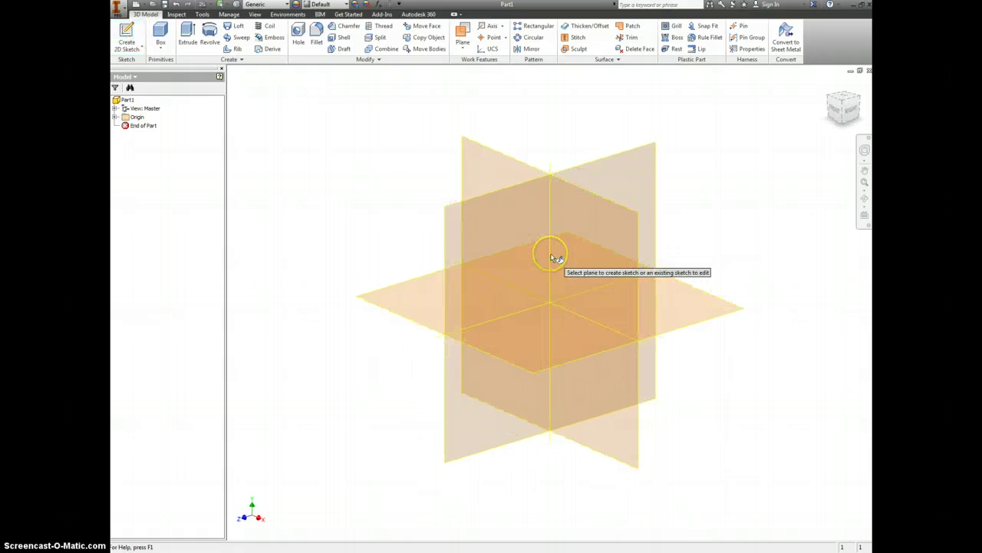
pyautogui.click(590, 231)
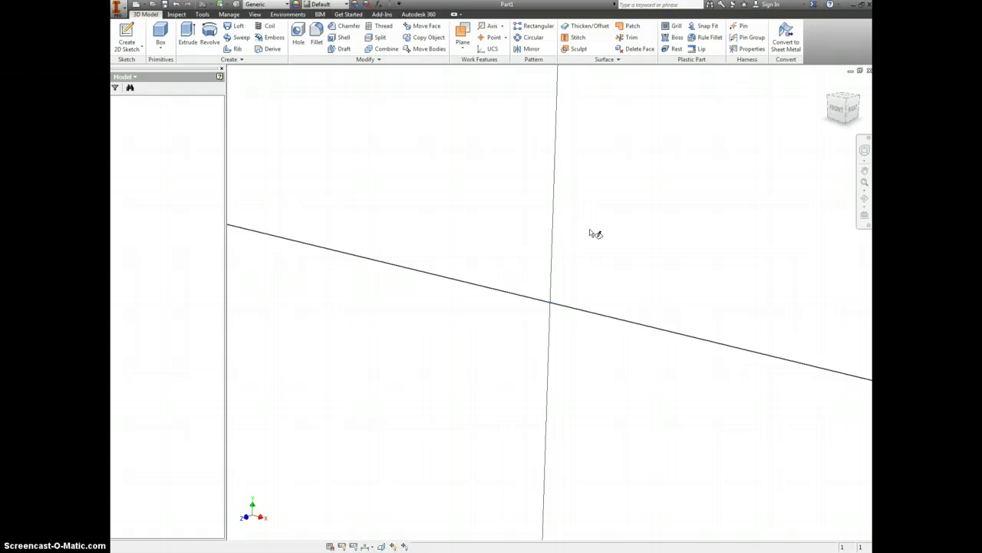
pyautogui.click(461, 253)
pyautogui.hotkey('alt', 'Tab')
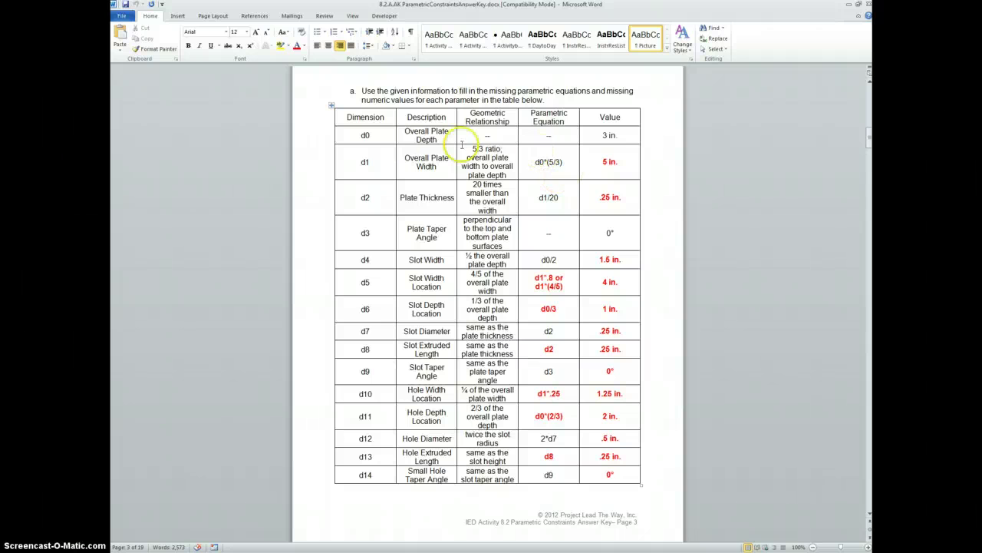
pyautogui.hotkey('alt', 'Tab')
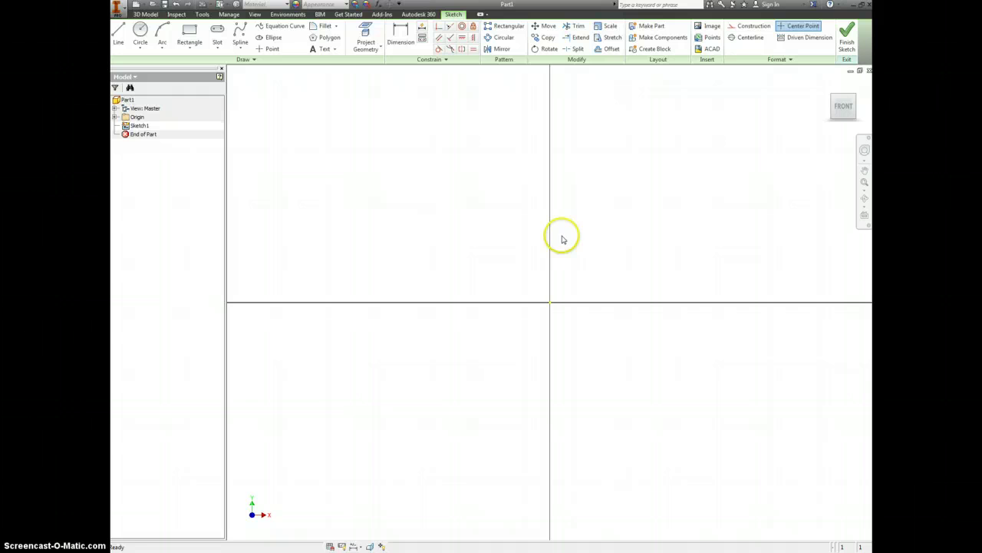
# Draw a two-point rectangle from the origin up and to the right.
pyautogui.rightClick(561, 239)
pyautogui.click(598, 219)
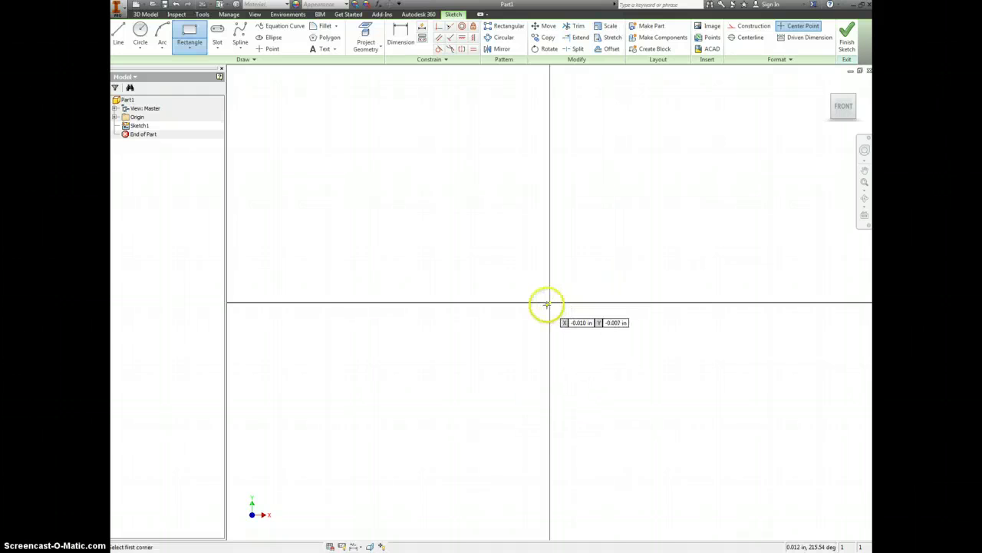
pyautogui.click(549, 303)
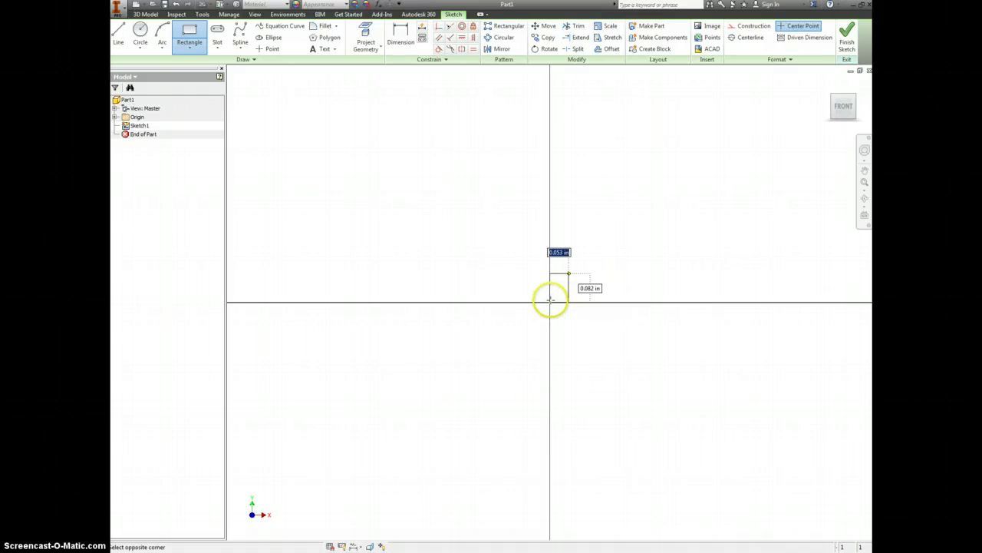
pyautogui.click(753, 140)
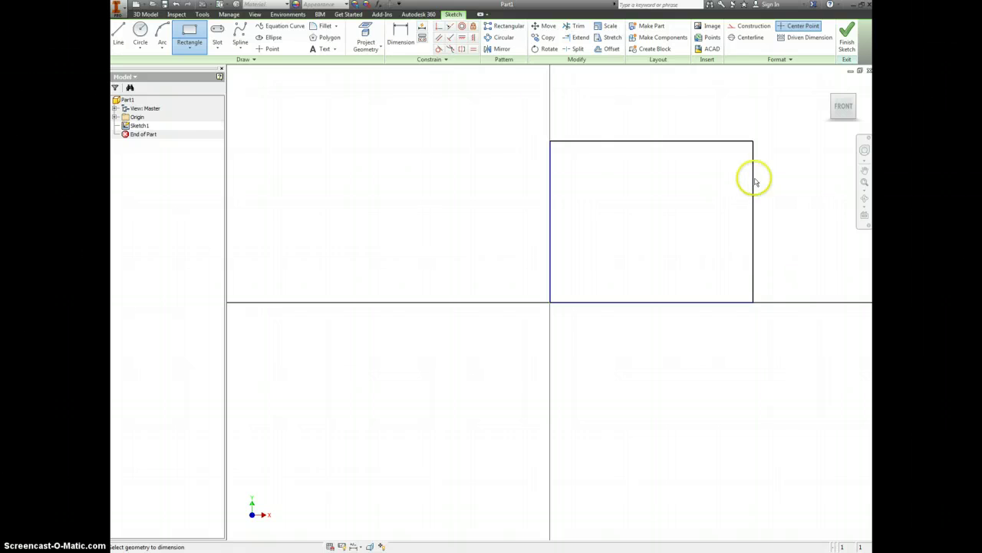
# Dimension the rectangle's height as 3.000, creating parameter d0.
pyautogui.press('d')
pyautogui.click(756, 184)
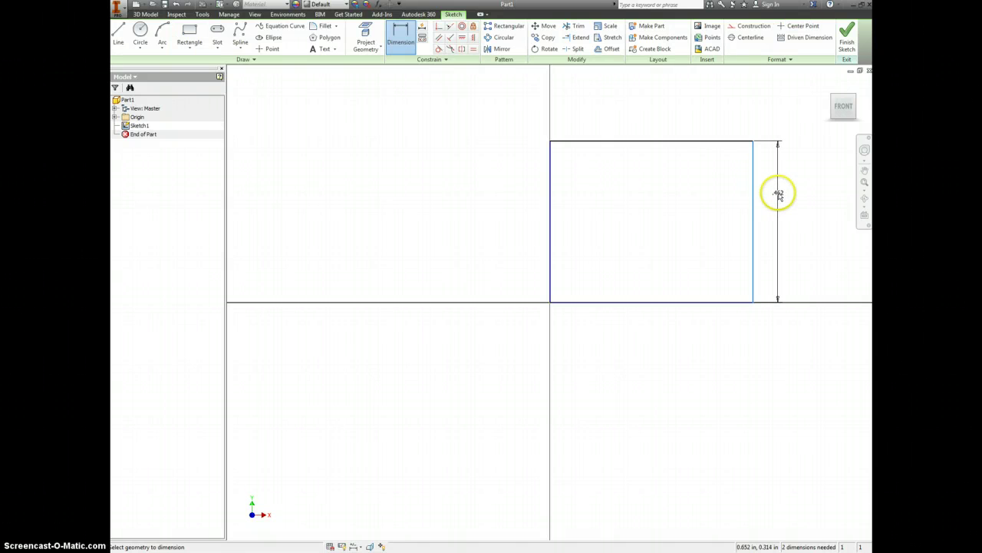
pyautogui.click(779, 194)
pyautogui.write('1')
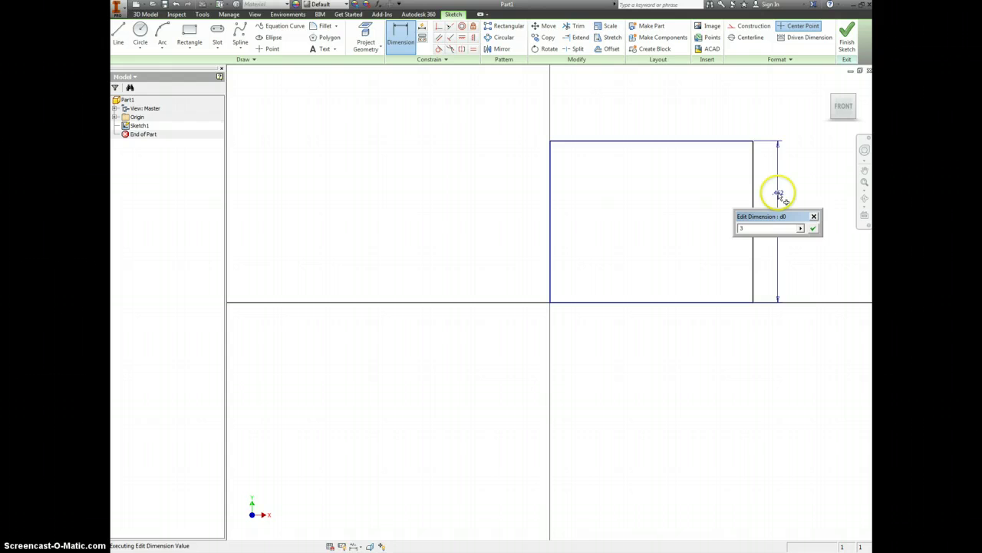
pyautogui.press('Return')
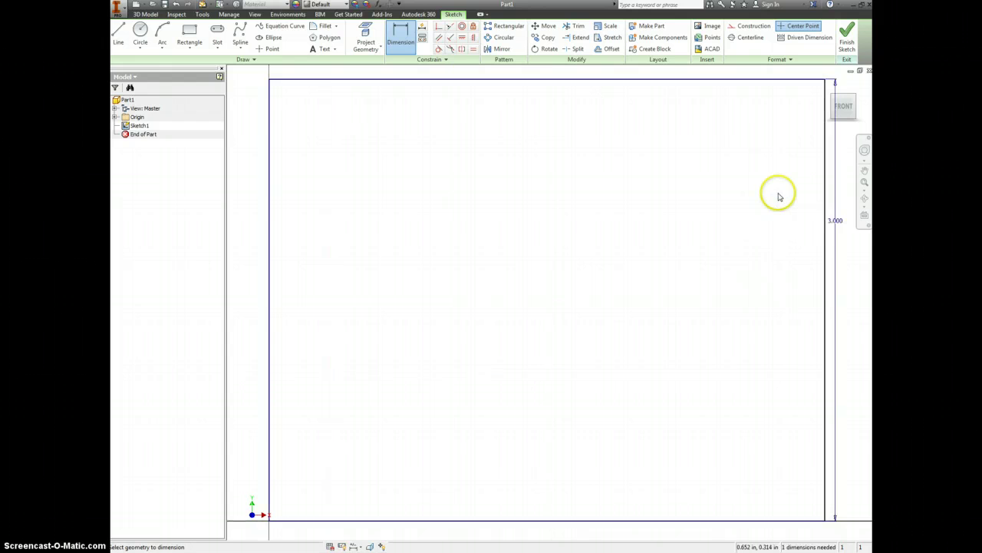
# Dimension the rectangle's width with the equation d0*(5/3), giving 5.000.
pyautogui.click(666, 168)
pyautogui.click(665, 149)
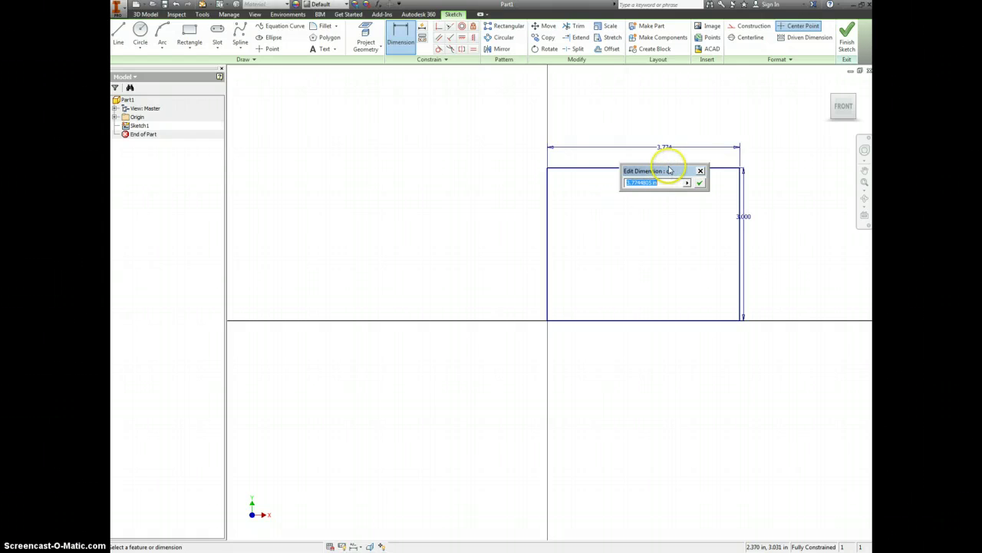
pyautogui.hotkey('alt', 'Tab')
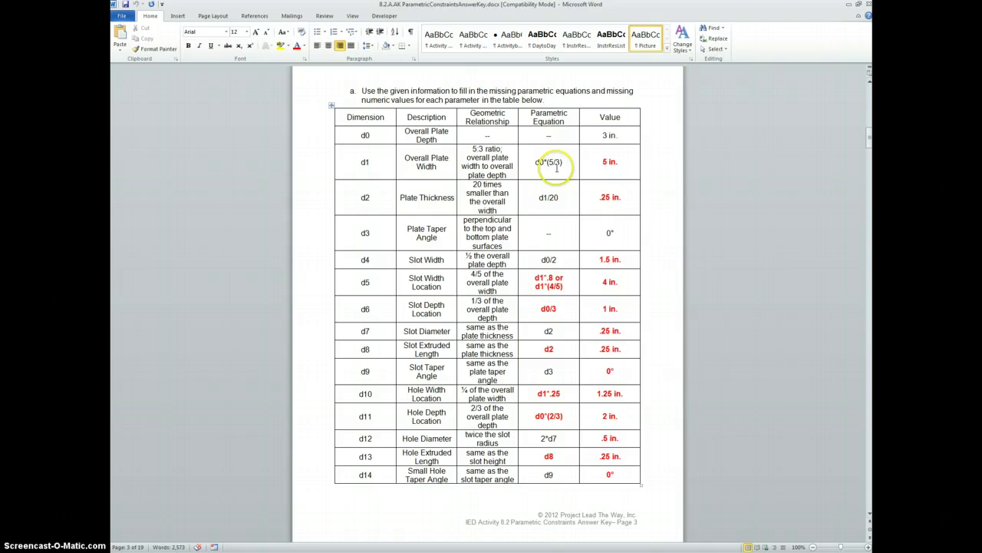
pyautogui.hotkey('alt', 'Tab')
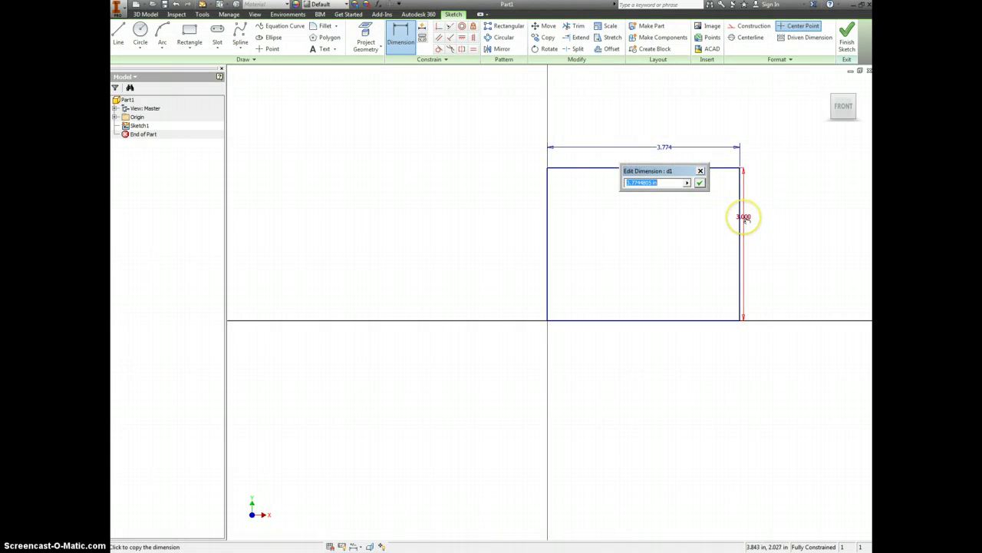
pyautogui.click(745, 218)
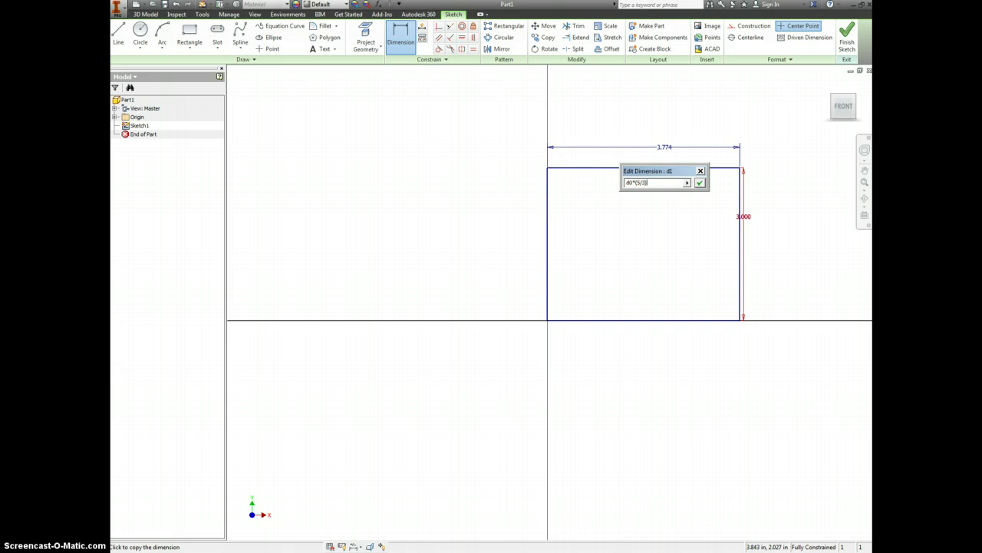
pyautogui.click(700, 183)
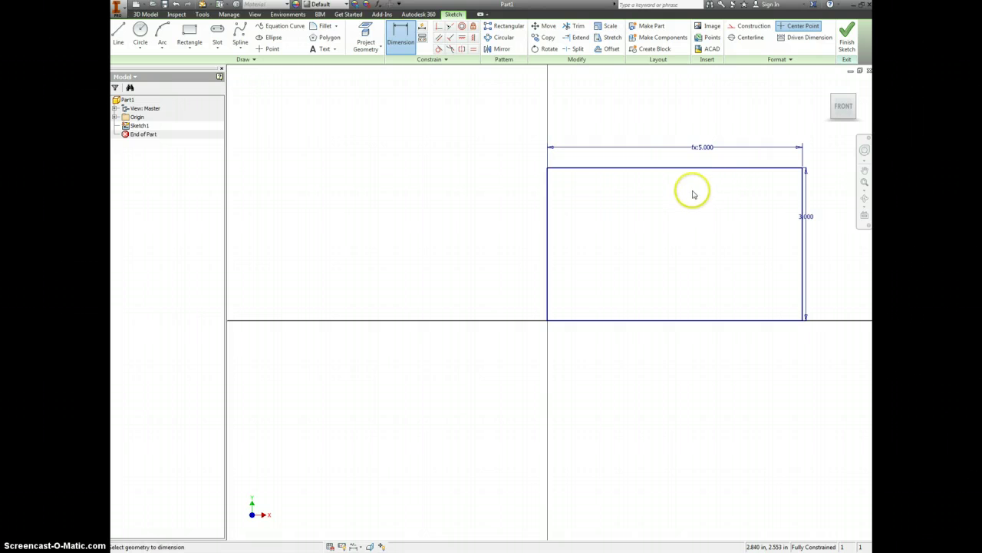
# Extrude the rectangle by d1/20 into a thin plate and zoom to fit.
pyautogui.press('F6')
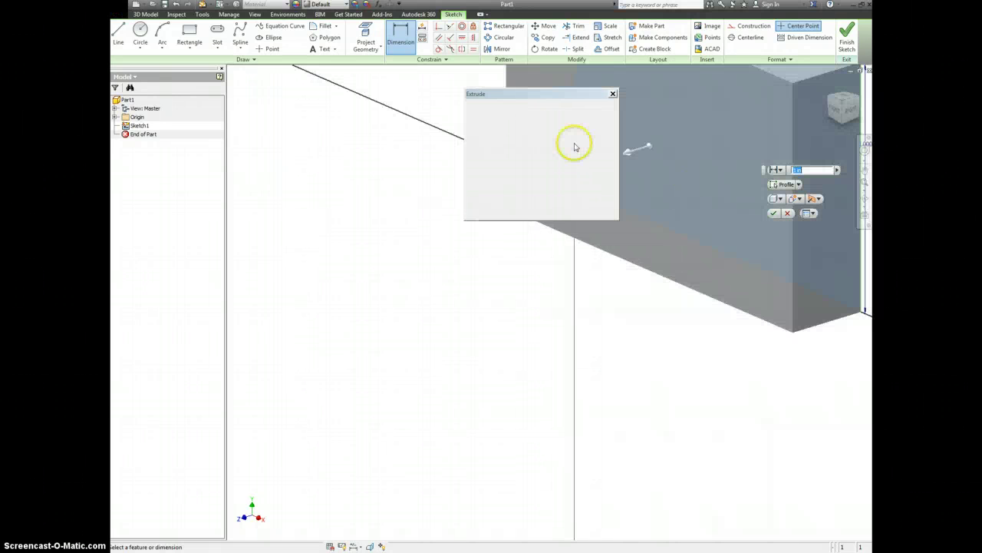
pyautogui.hotkey('alt', 'Tab')
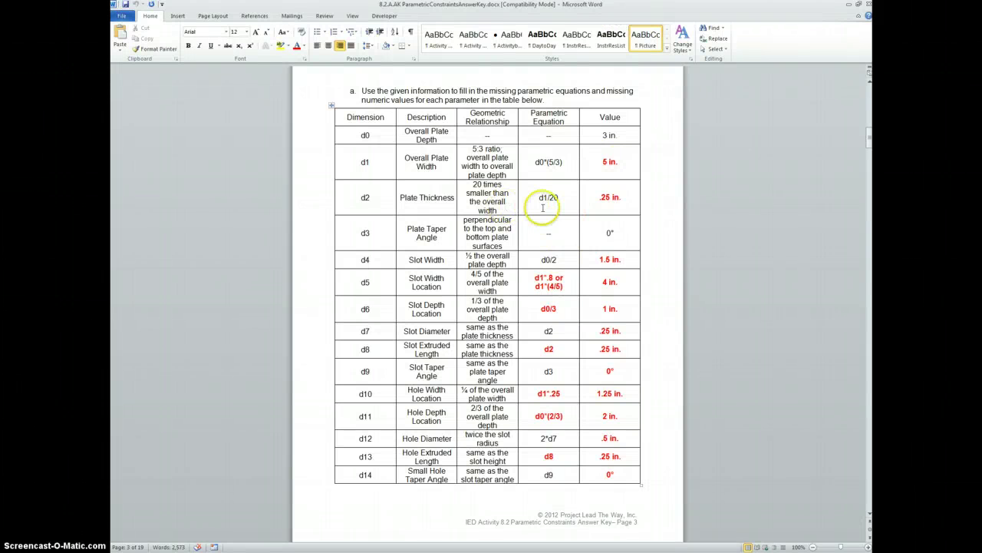
pyautogui.hotkey('alt', 'Tab')
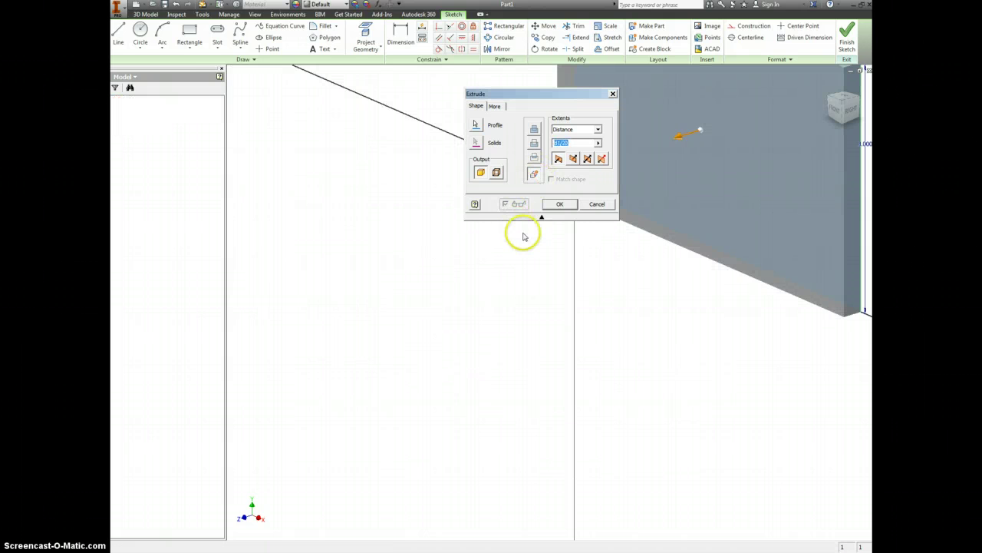
pyautogui.press('Home')
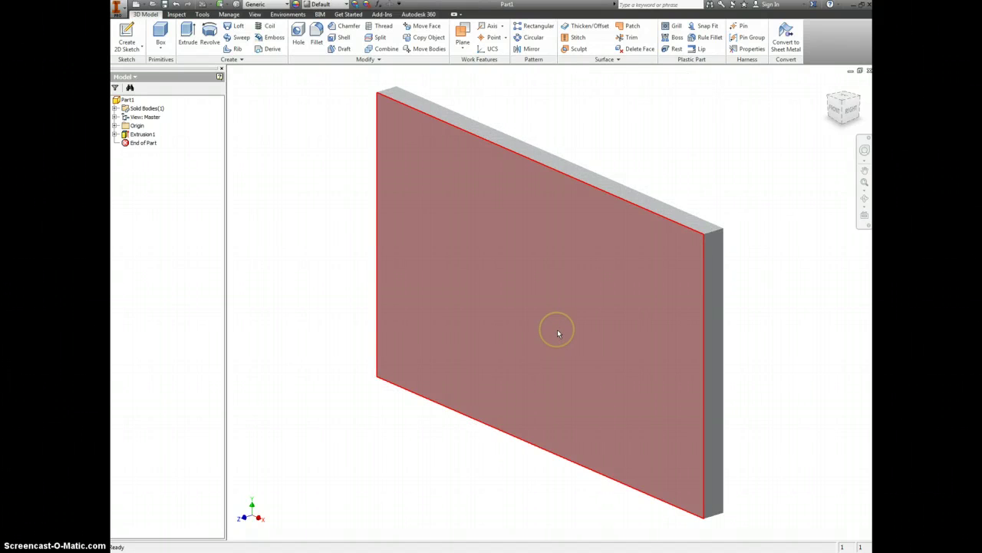
# Start Sketch2 on the plate's front face and add a second circle level with the first.
pyautogui.rightClick(558, 331)
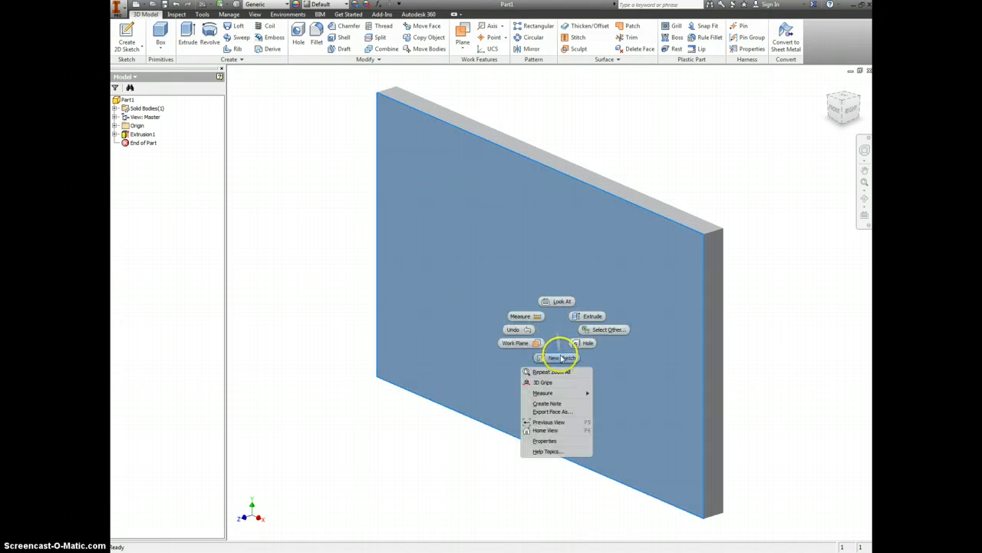
pyautogui.click(560, 359)
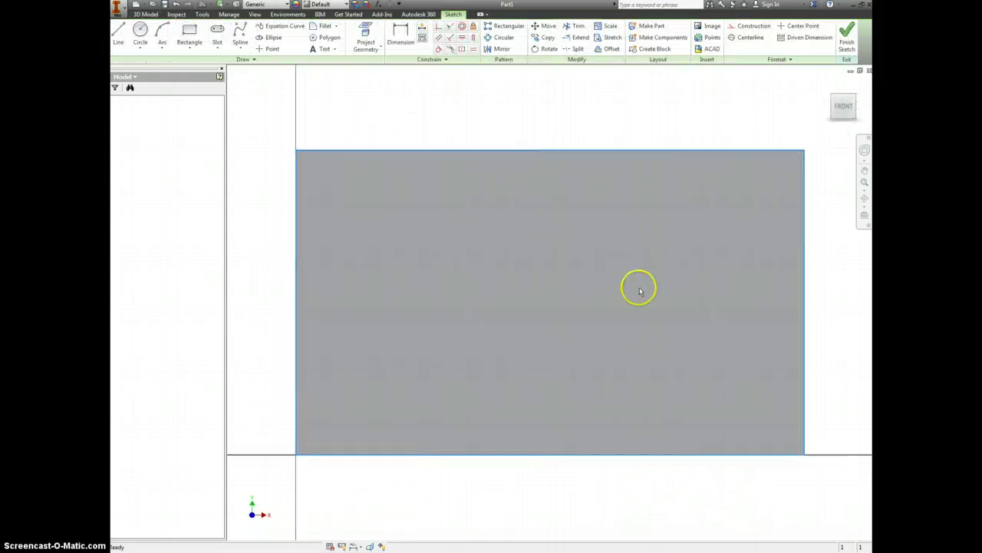
pyautogui.press('c')
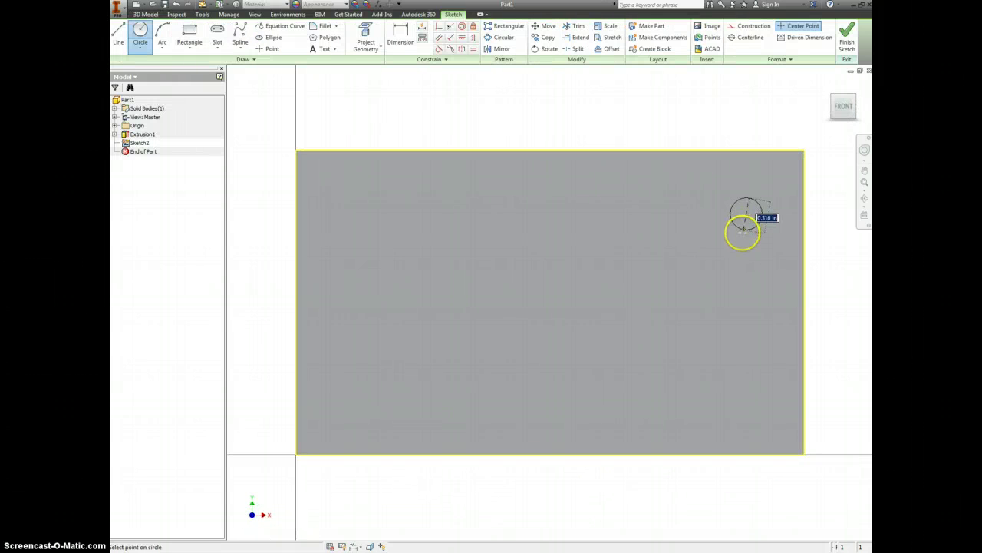
pyautogui.click(674, 214)
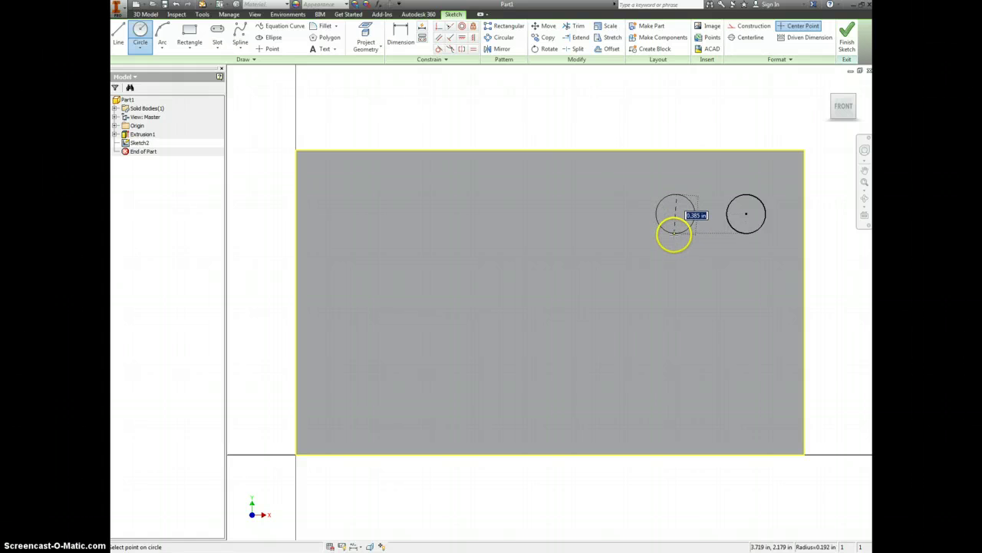
pyautogui.click(674, 234)
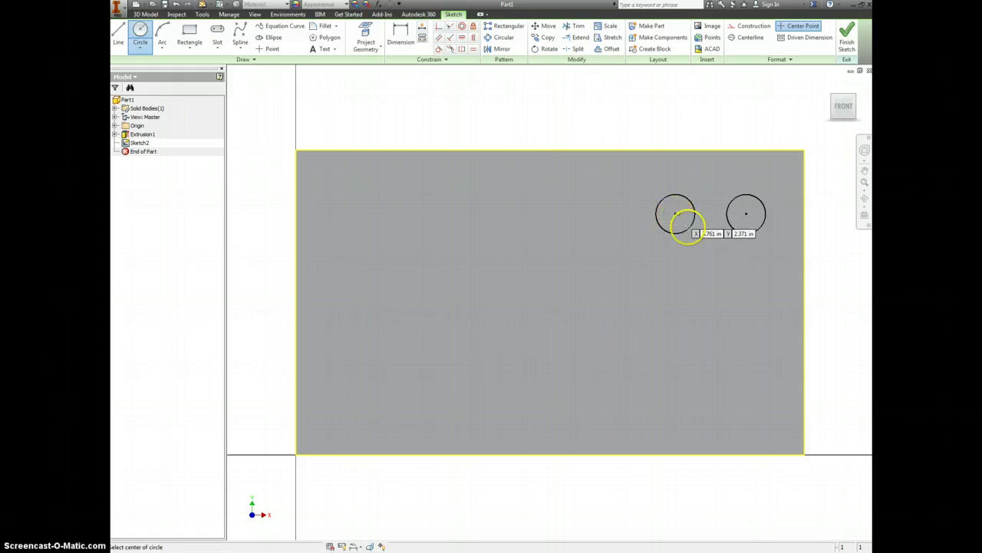
# Make the two circles equal in size and align their centres horizontally.
pyautogui.click(473, 48)
pyautogui.click(687, 195)
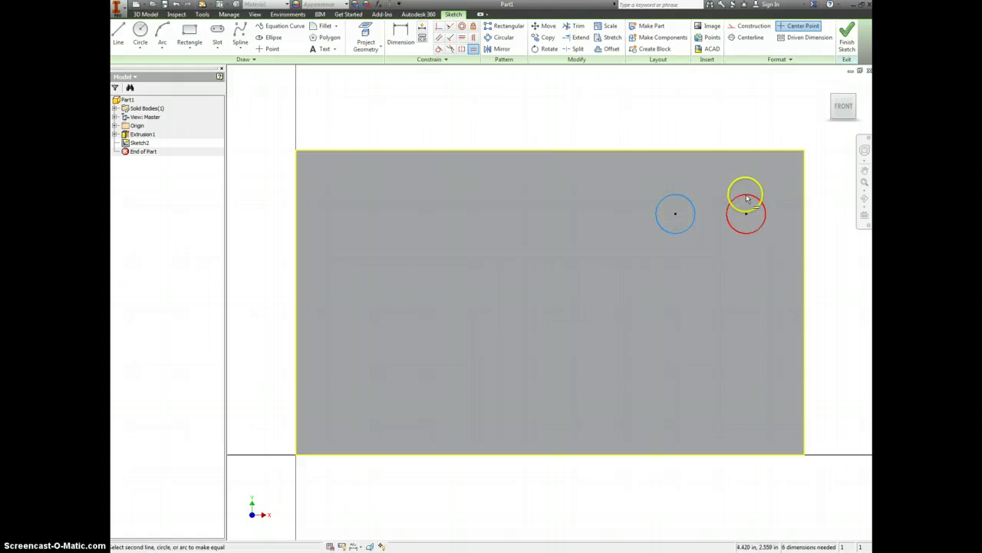
pyautogui.click(745, 194)
pyautogui.click(462, 37)
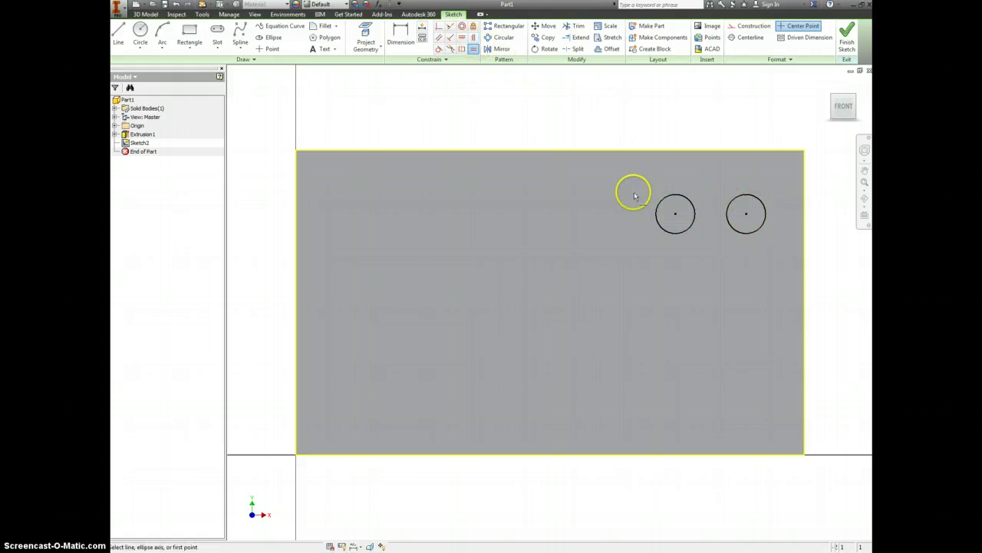
pyautogui.click(675, 214)
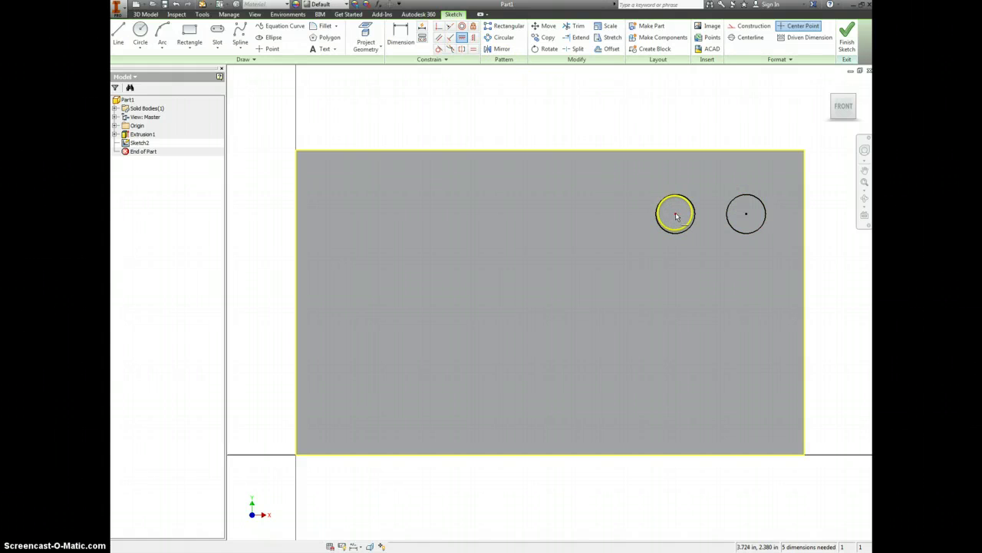
pyautogui.click(746, 215)
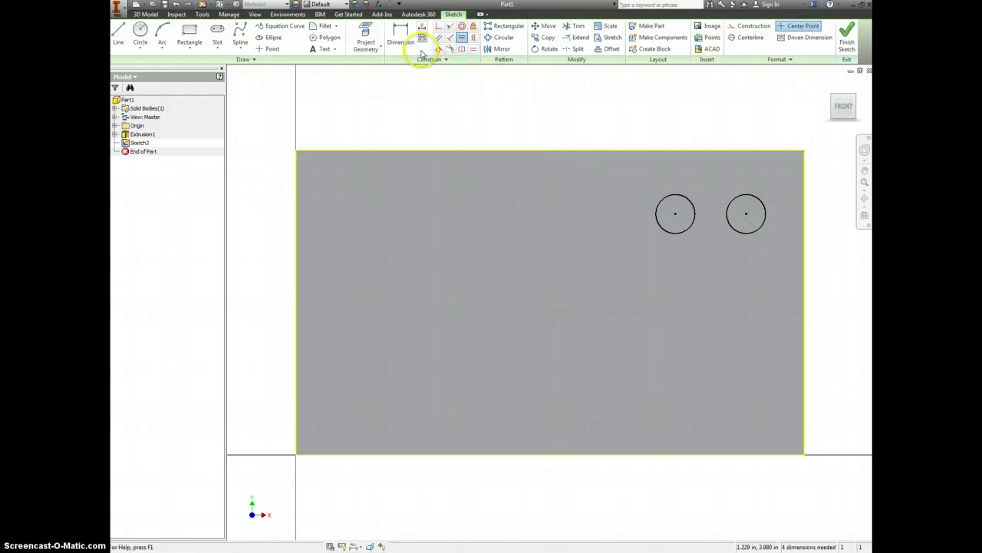
# Join the circles with top and bottom lines and trim the inner arcs into a slot.
pyautogui.click(118, 34)
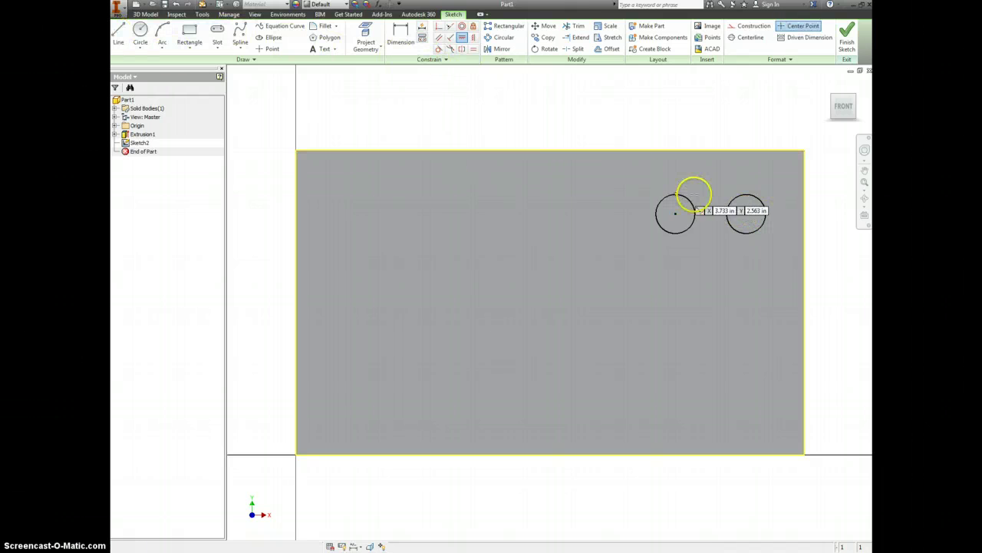
pyautogui.click(677, 192)
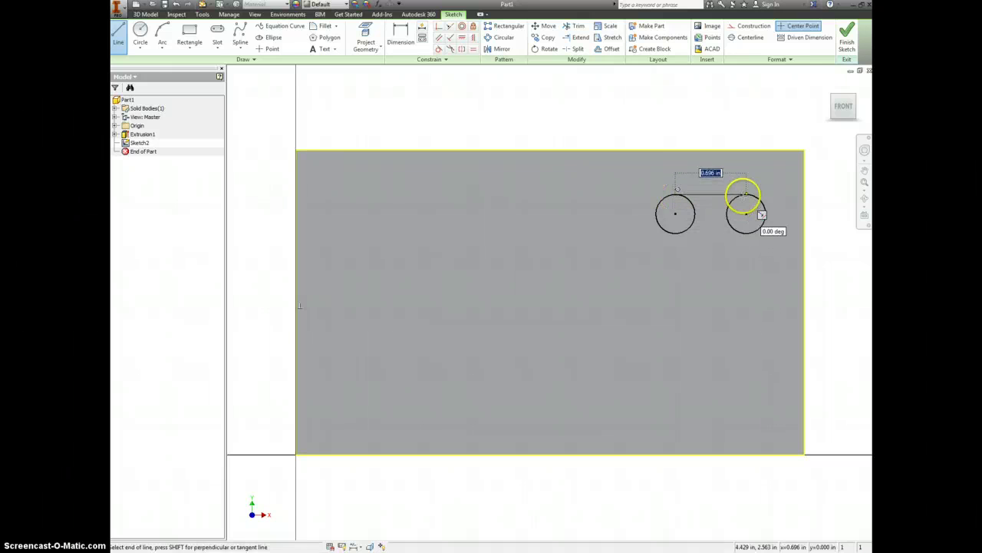
pyautogui.click(743, 195)
pyautogui.moveTo(744, 195); pyautogui.dragTo(746, 232)
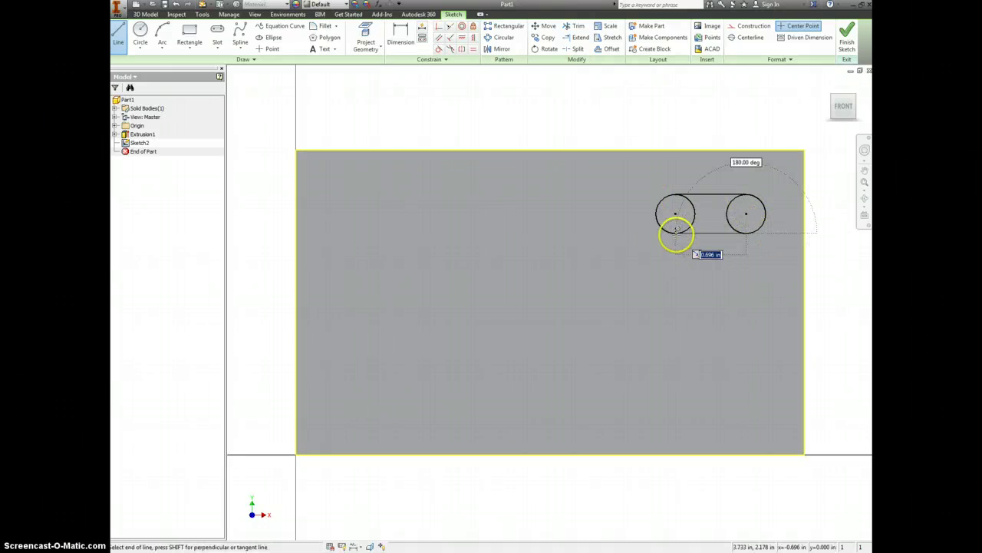
pyautogui.click(676, 233)
pyautogui.press('x')
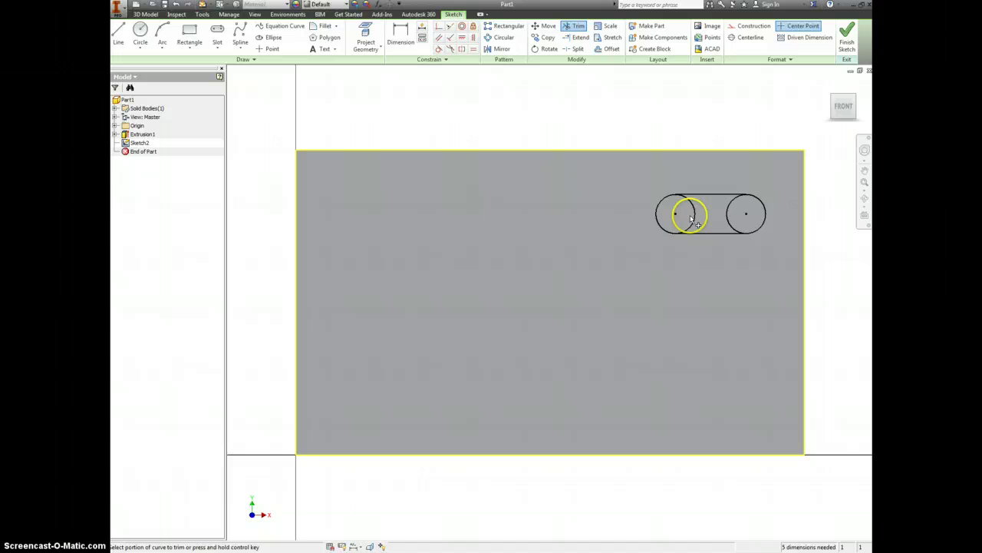
pyautogui.click(694, 219)
pyautogui.click(728, 215)
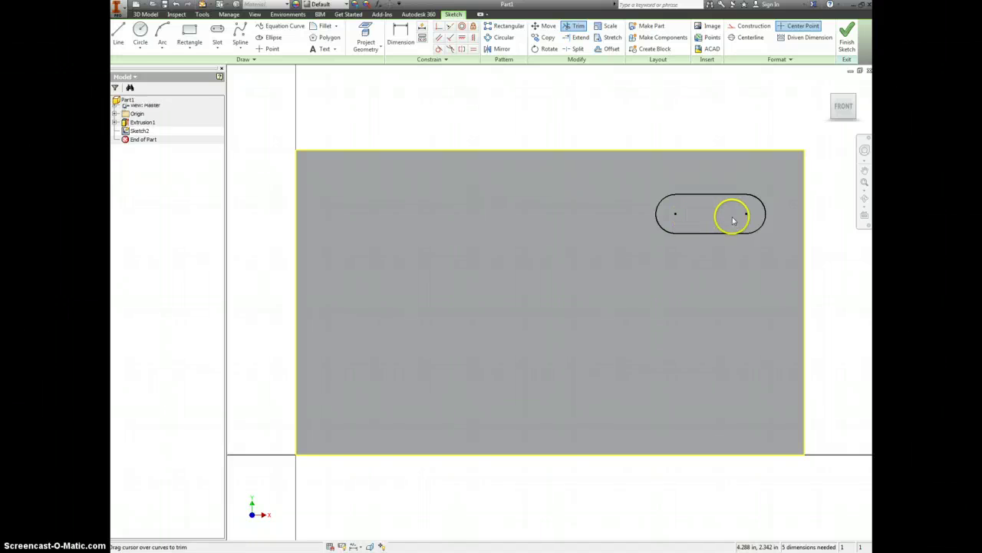
# Dimension the slot's centre-to-centre spacing as d0/2, giving 1.500.
pyautogui.press('d')
pyautogui.click(676, 212)
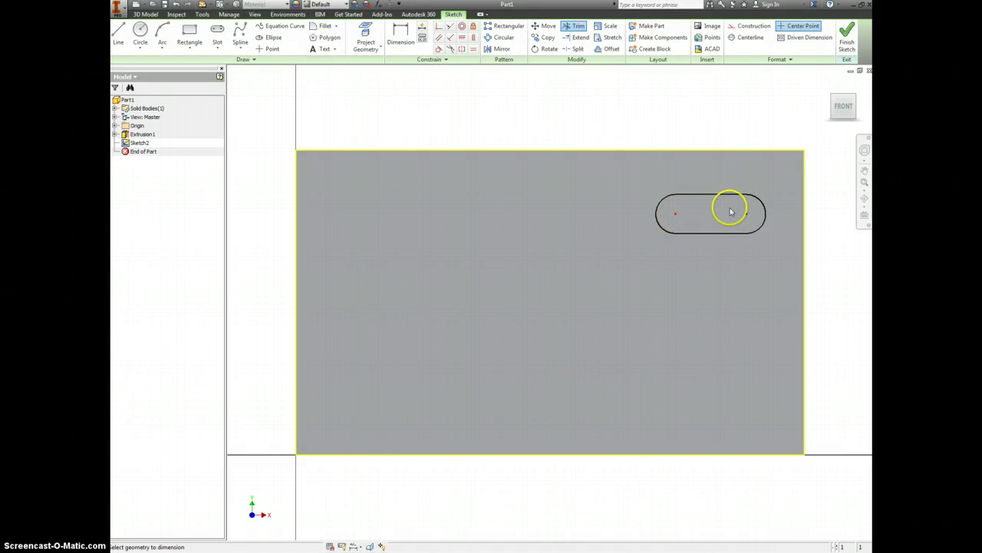
pyautogui.click(746, 212)
pyautogui.click(712, 135)
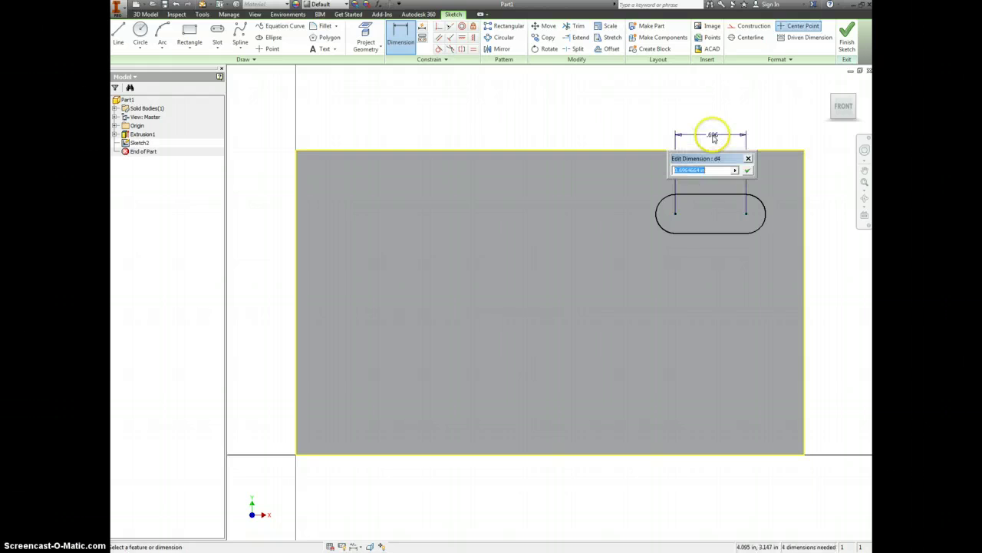
pyautogui.hotkey('alt', 'Tab')
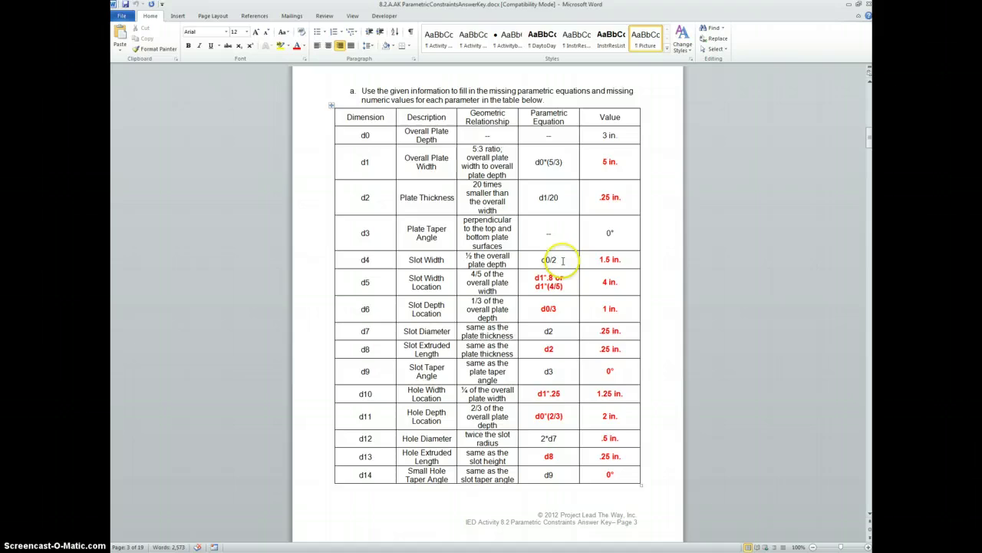
pyautogui.hotkey('alt', 'Tab')
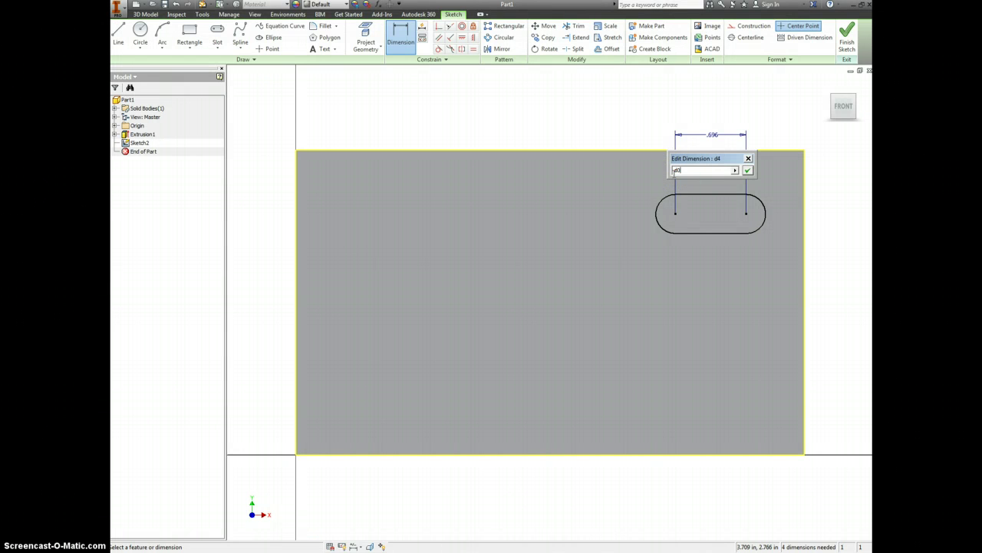
pyautogui.press('Return')
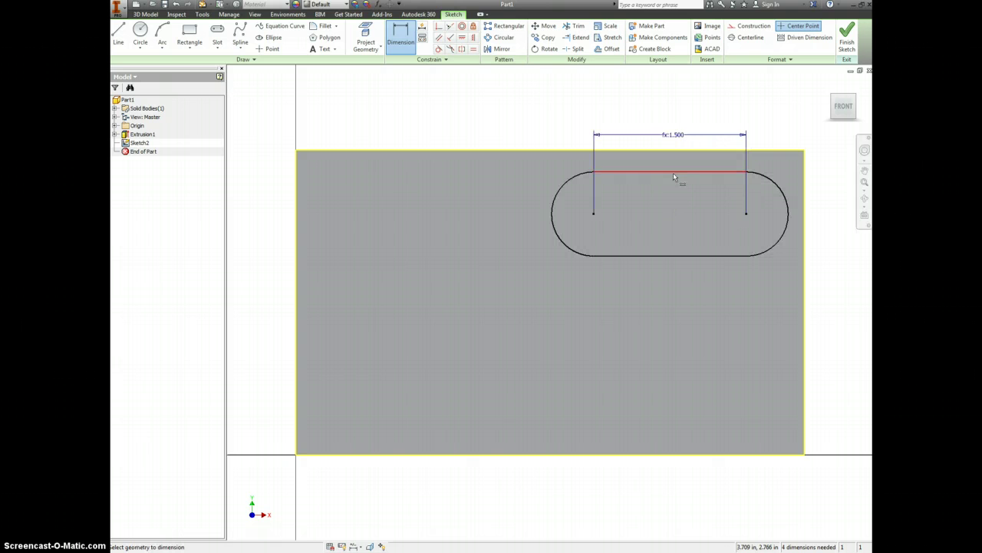
pyautogui.click(673, 173)
# Scroll the Word answer key to page 4's slot dimensioning steps (d4–d7).
pyautogui.hotkey('alt', 'Tab')
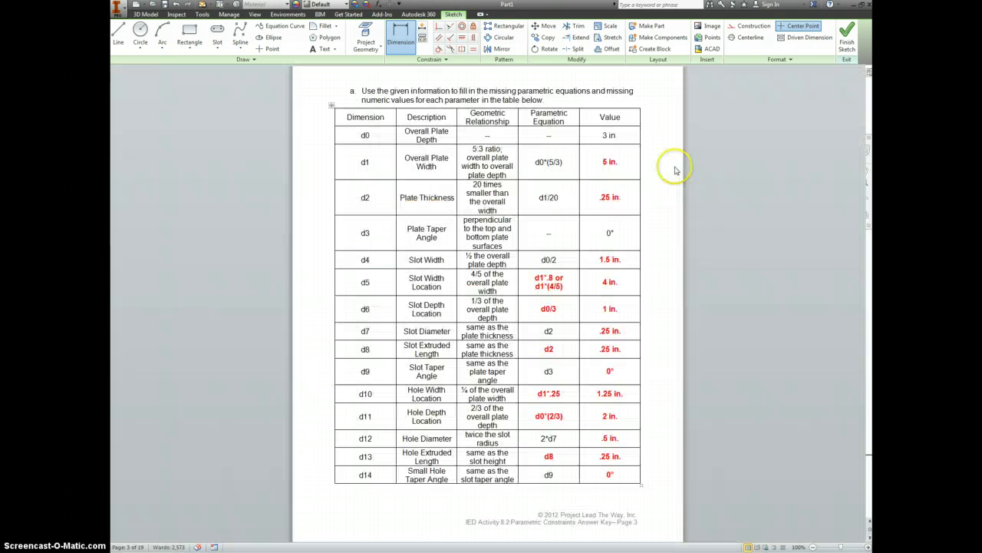
pyautogui.click(658, 188)
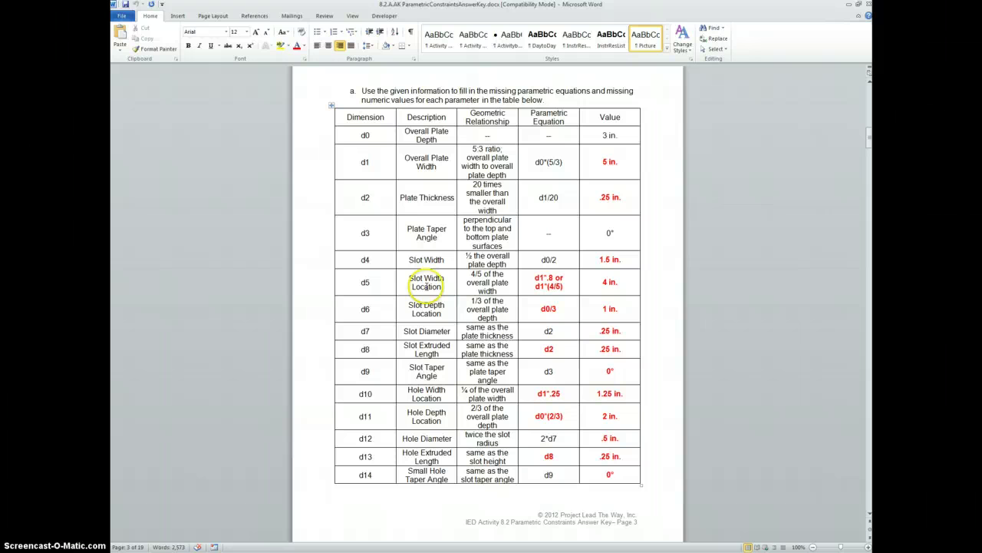
pyautogui.scroll(-15, 484, 290)
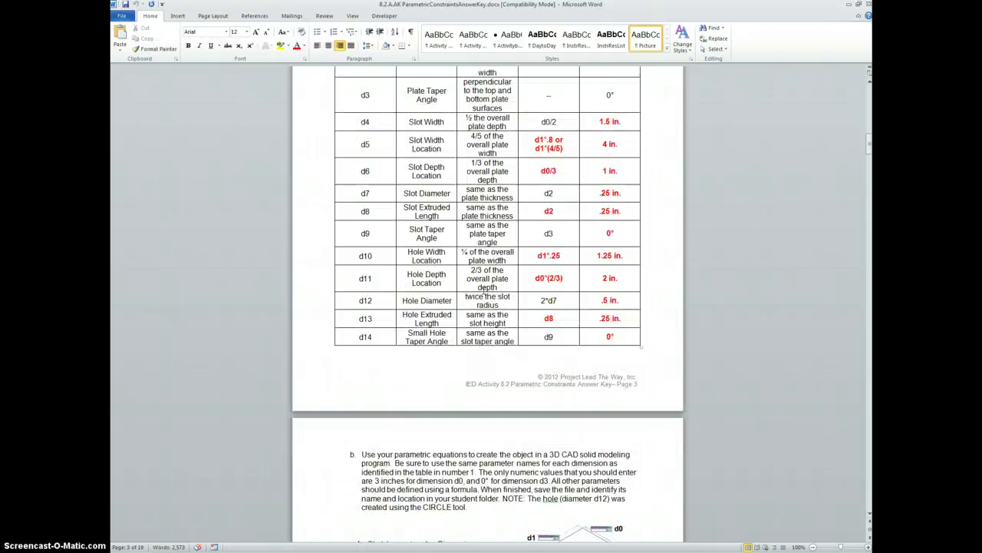
pyautogui.scroll(-5, 484, 292)
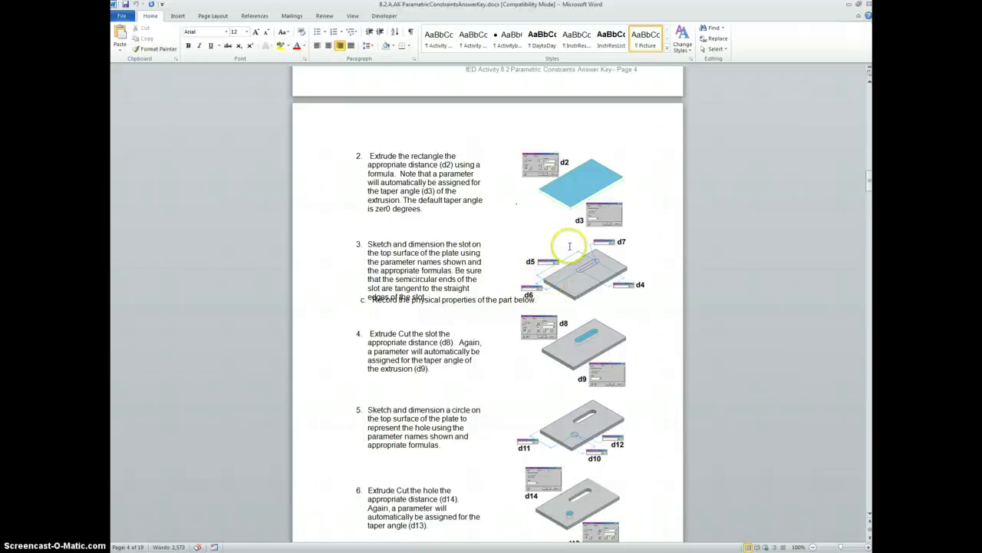
# Dimension the slot's right centre from the plate's left edge as d1*(4/5), giving 4.000.
pyautogui.hotkey('alt', 'Tab')
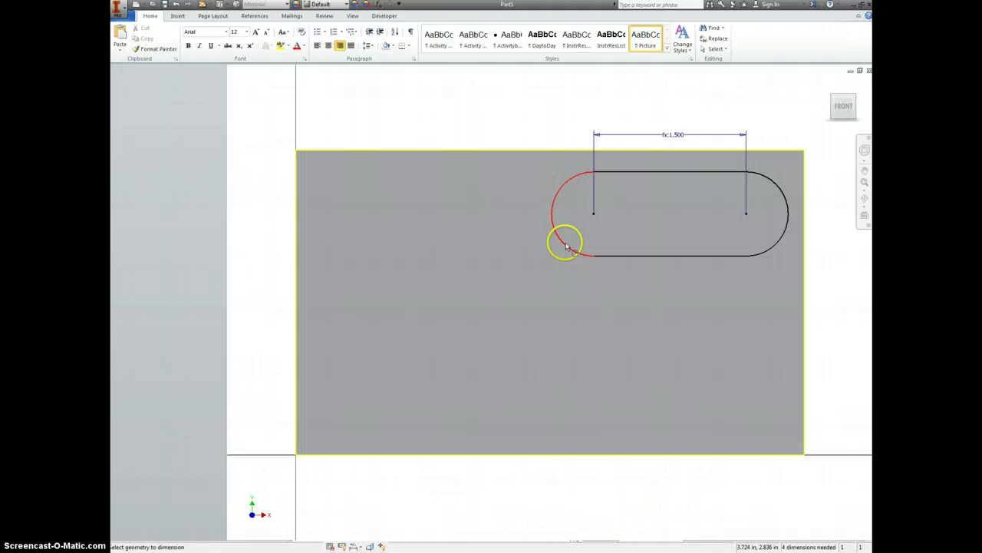
pyautogui.click(297, 216)
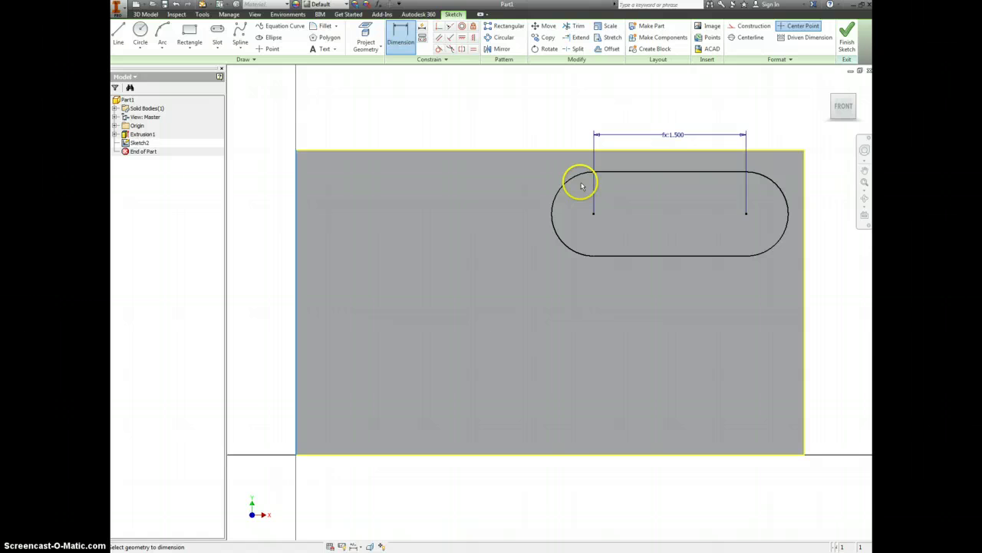
pyautogui.click(747, 214)
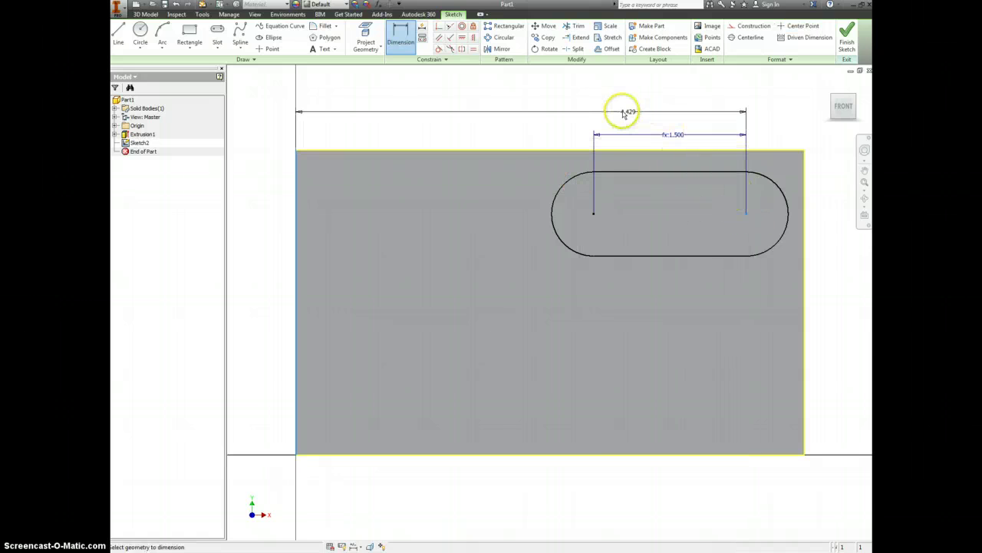
pyautogui.click(569, 105)
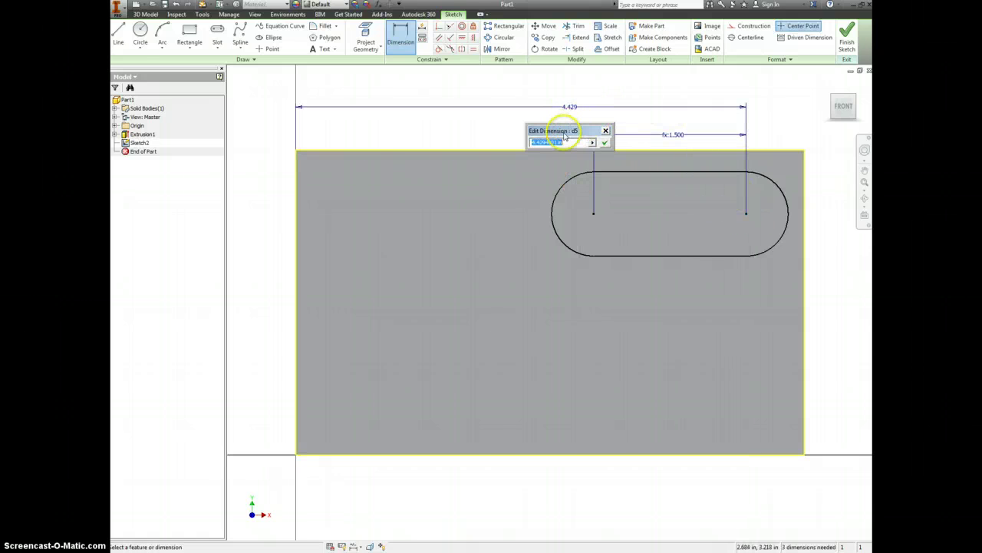
pyautogui.hotkey('alt', 'Tab')
pyautogui.scroll(12, 548, 158)
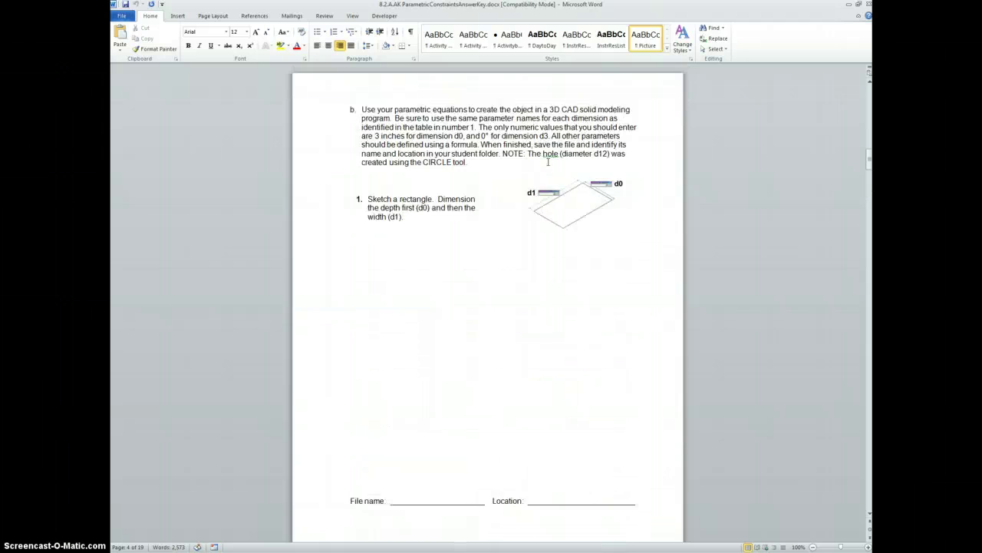
pyautogui.scroll(15, 548, 161)
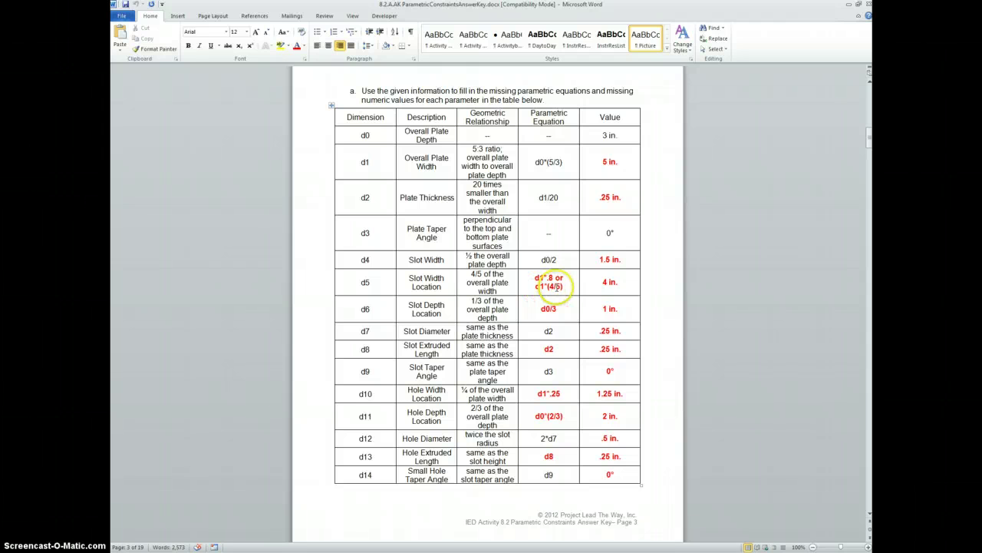
pyautogui.hotkey('alt', 'Tab')
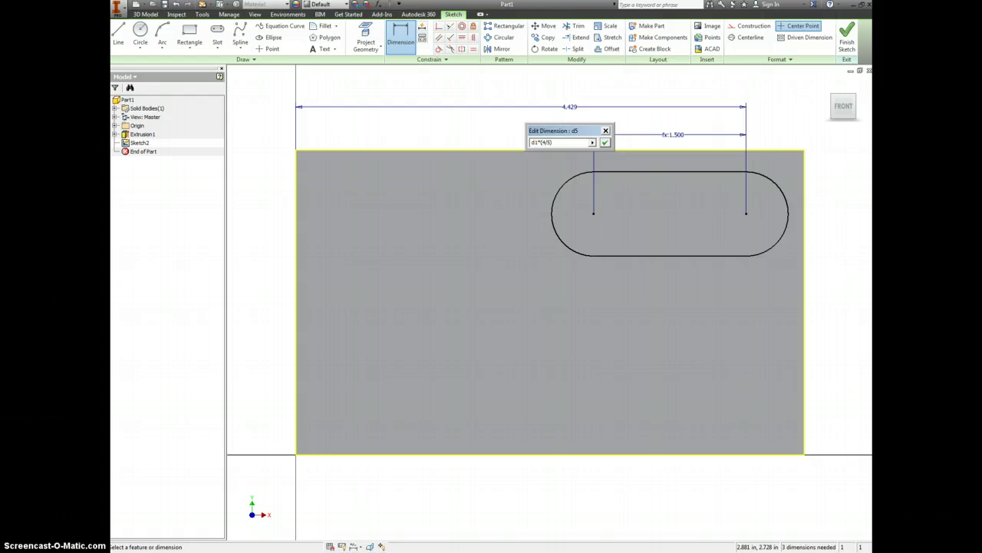
pyautogui.press('Return')
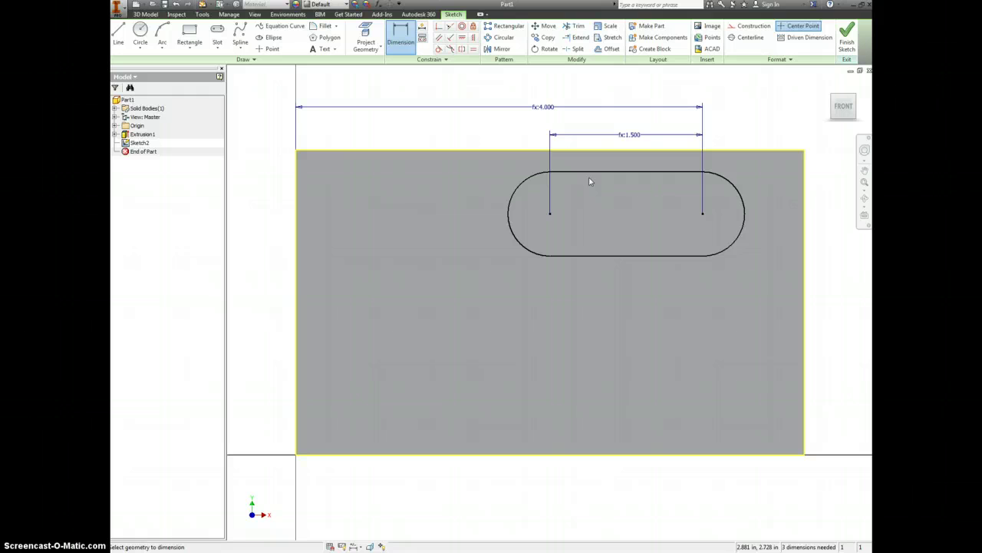
pyautogui.hotkey('alt', 'Tab')
pyautogui.scroll(-8, 588, 177)
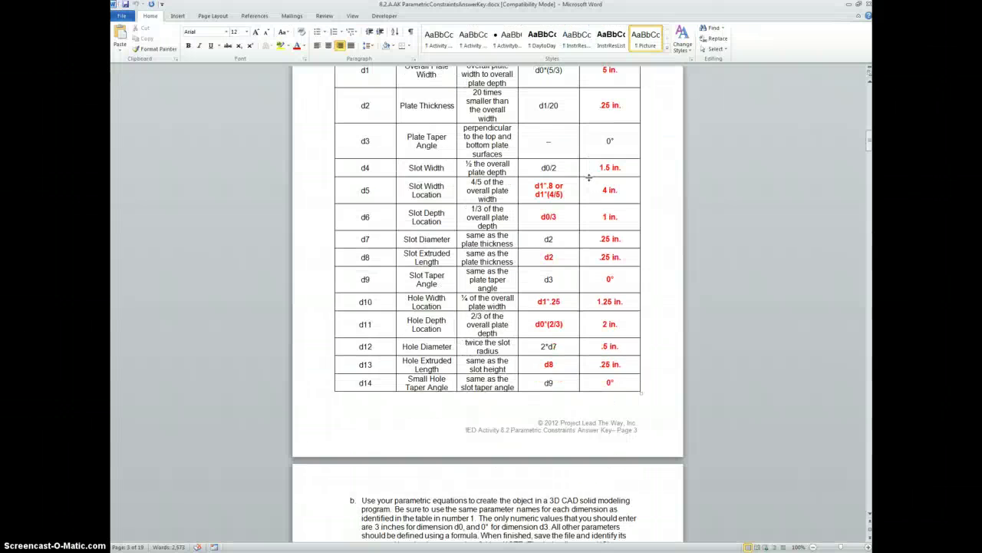
pyautogui.scroll(-15, 588, 178)
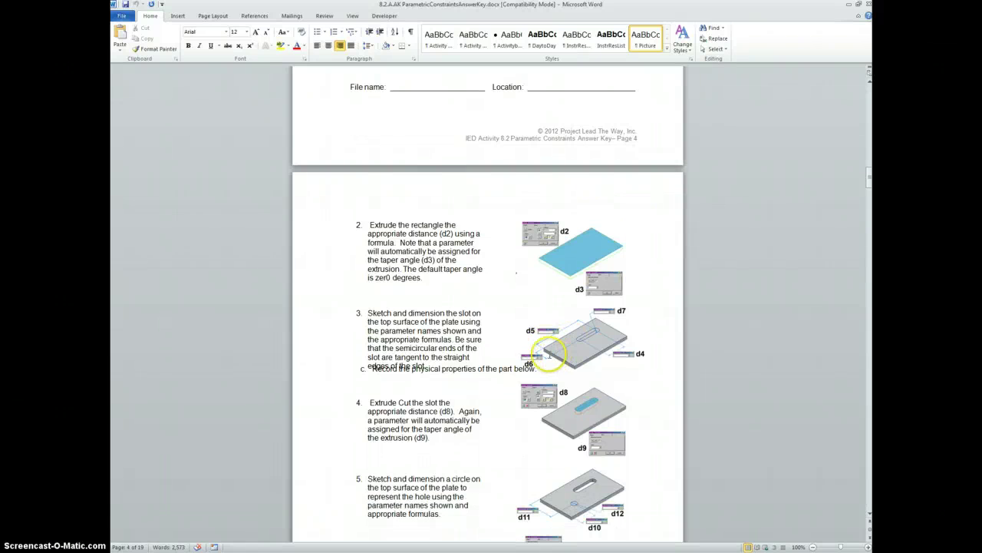
pyautogui.scroll(4, 535, 343)
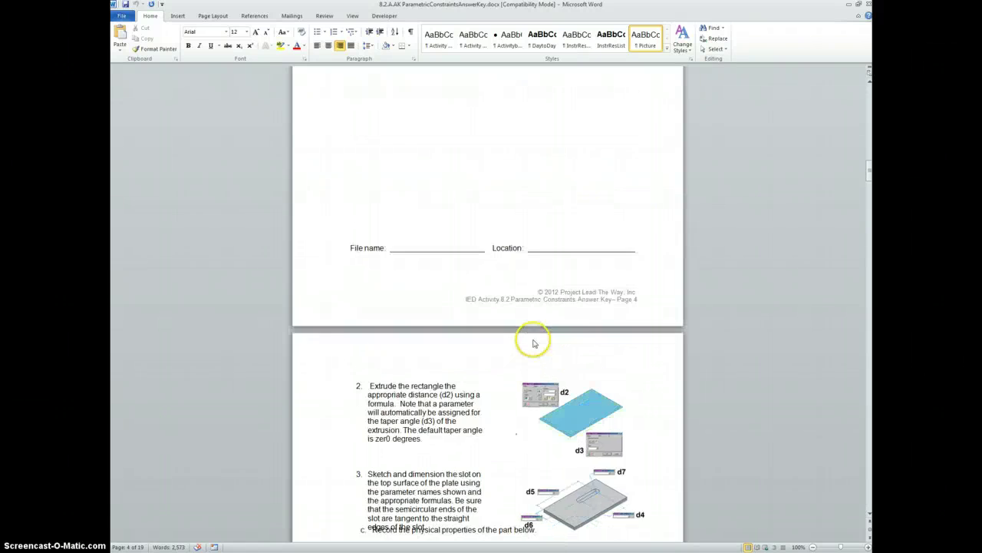
pyautogui.scroll(15, 535, 343)
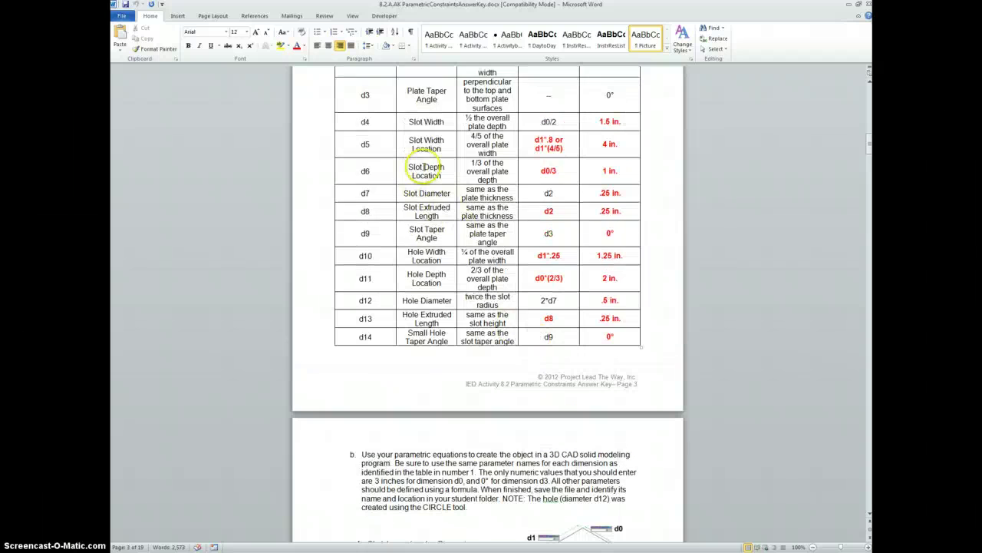
# Locate the slot's left centre from the plate's top edge with d0/3, giving 1.000.
pyautogui.hotkey('alt', 'Tab')
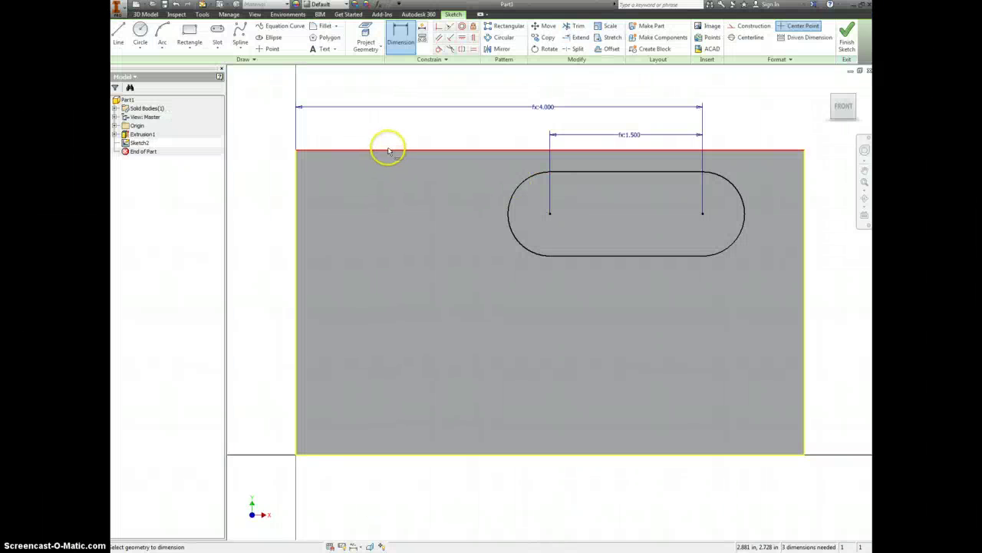
pyautogui.click(400, 151)
pyautogui.click(549, 212)
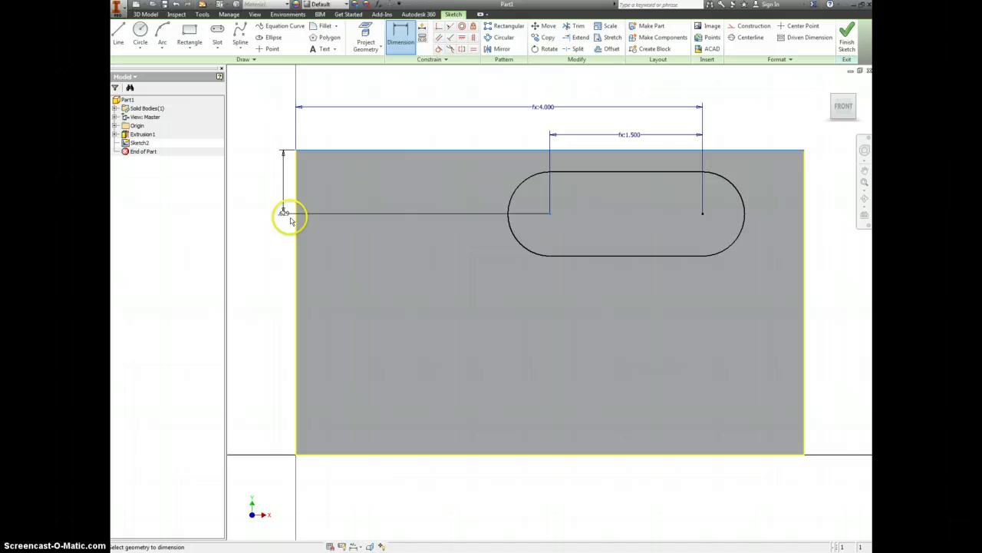
pyautogui.click(264, 187)
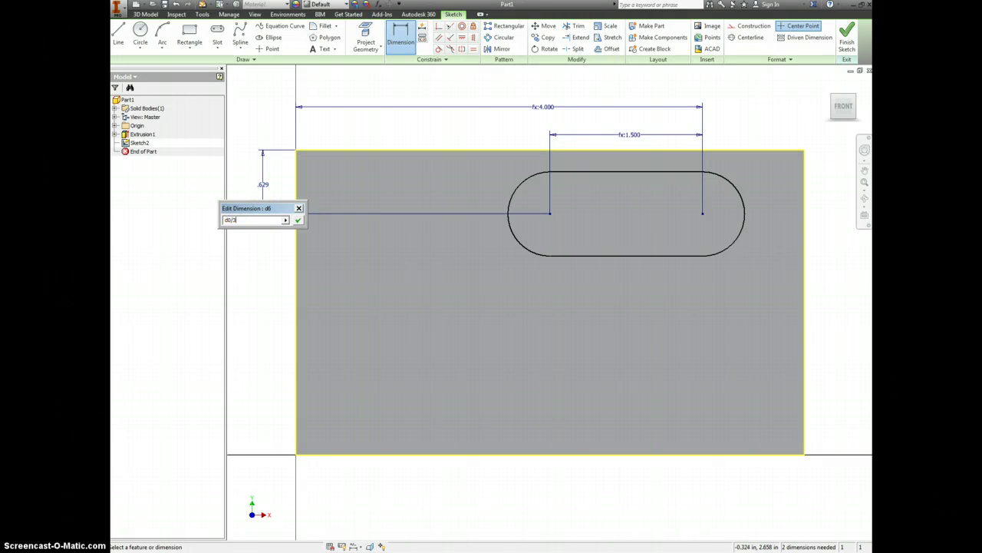
pyautogui.press('Return')
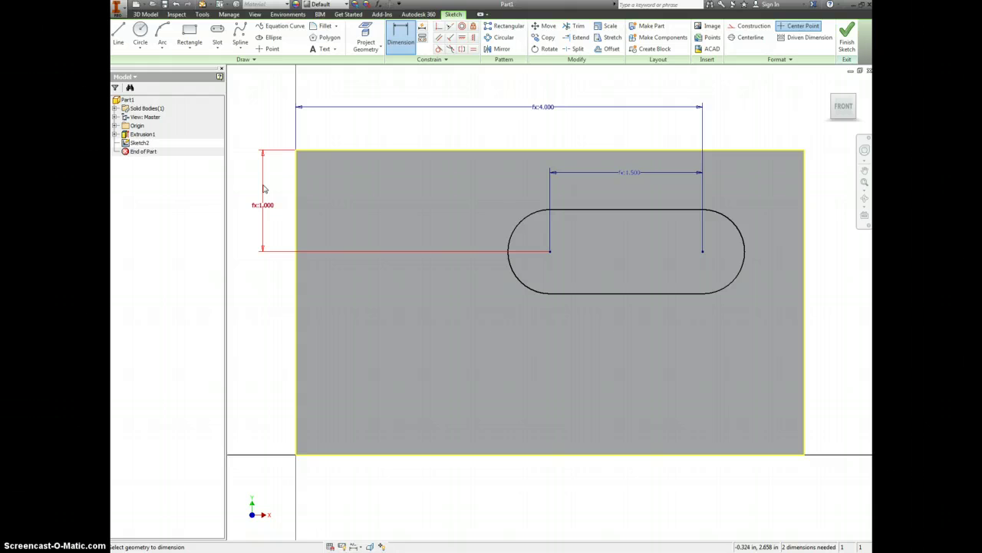
# Dimension the slot's height between its top and bottom lines as d2 (0.250).
pyautogui.hotkey('alt', 'Tab')
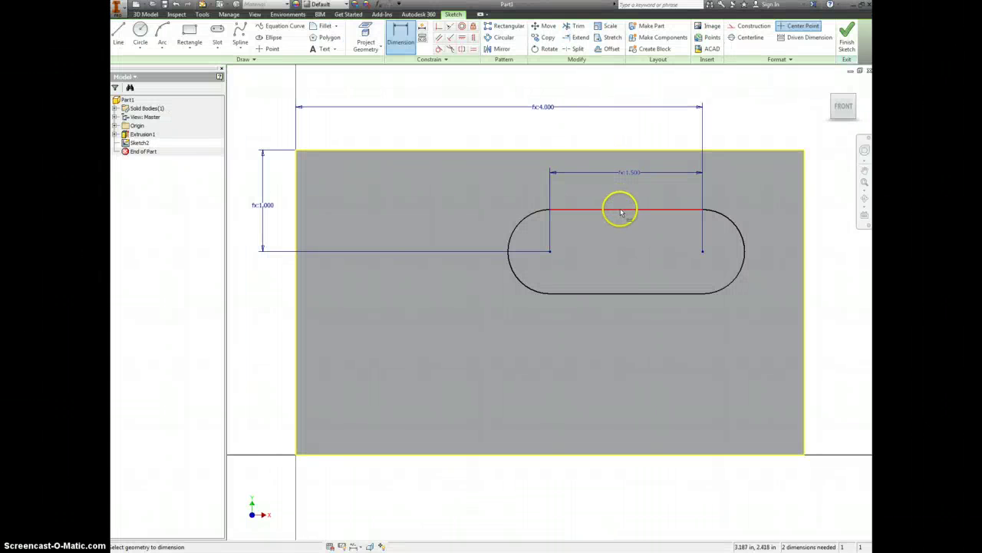
pyautogui.click(619, 208)
pyautogui.click(643, 292)
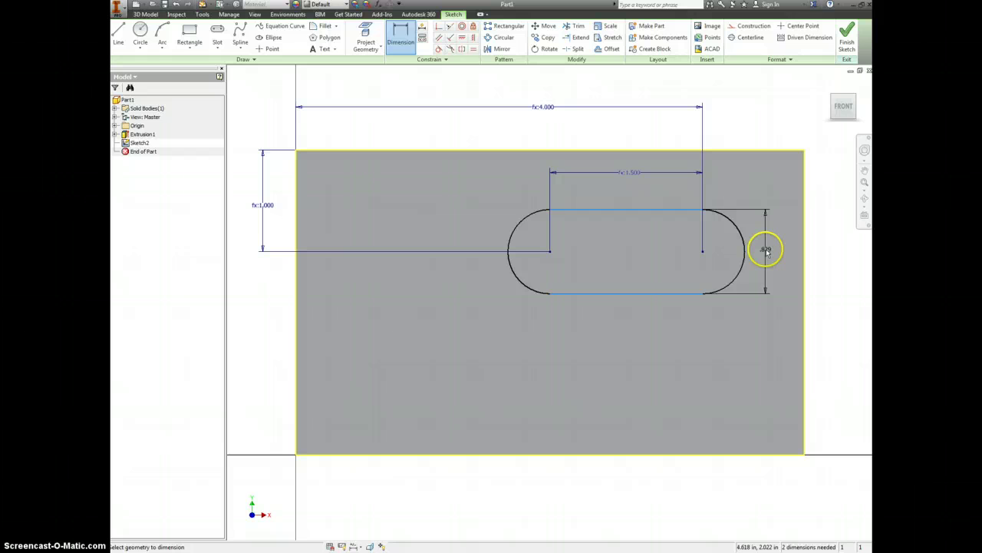
pyautogui.click(766, 253)
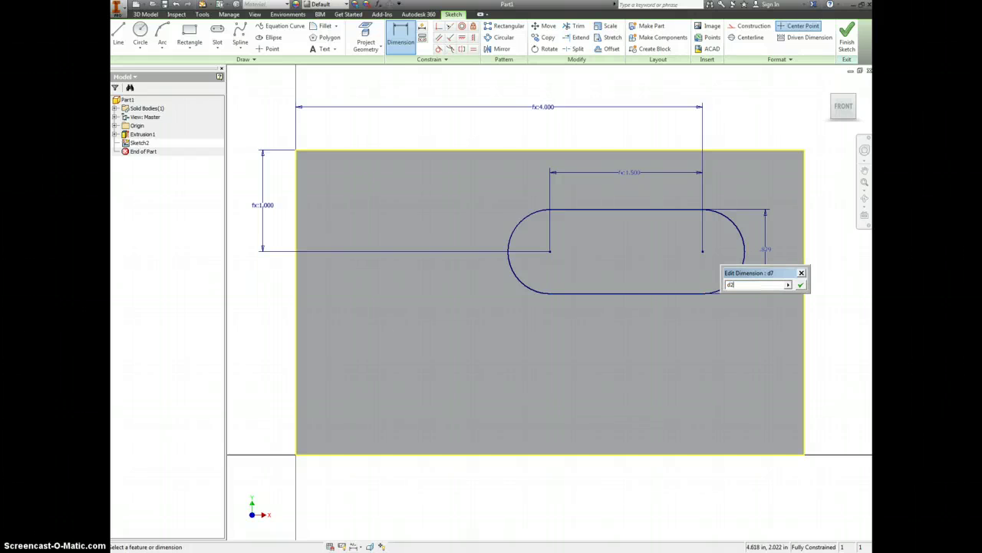
pyautogui.press('Return')
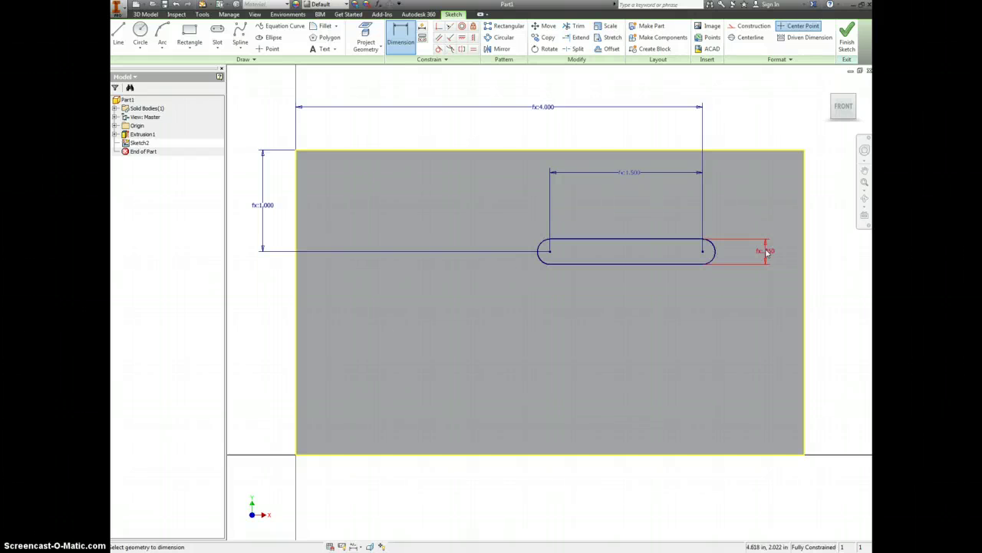
pyautogui.hotkey('alt', 'Tab')
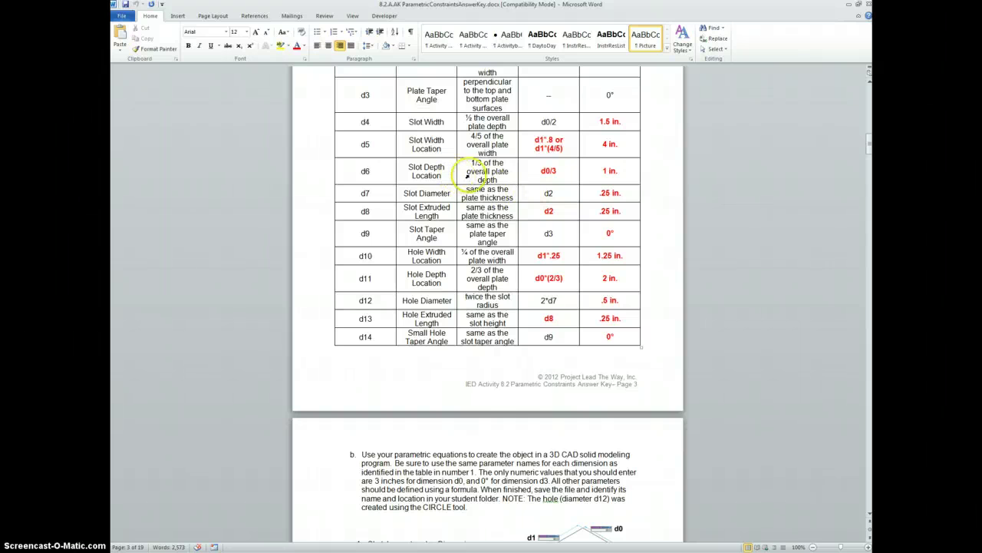
# Review the slot formulas and step pictures in the Word answer key, then return to Inventor.
pyautogui.hotkey('alt', 'Tab')
pyautogui.hotkey('alt', 'Tab')
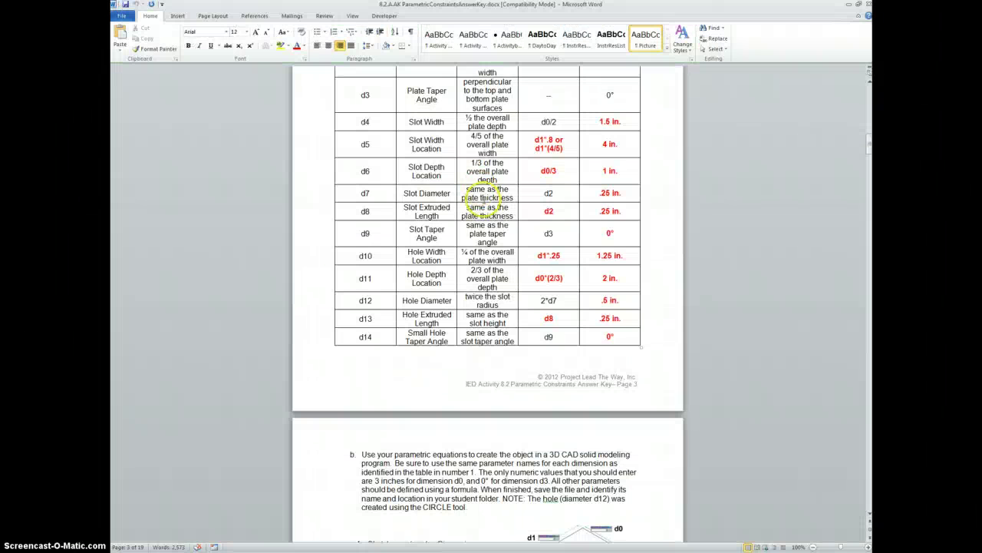
pyautogui.scroll(-15, 487, 197)
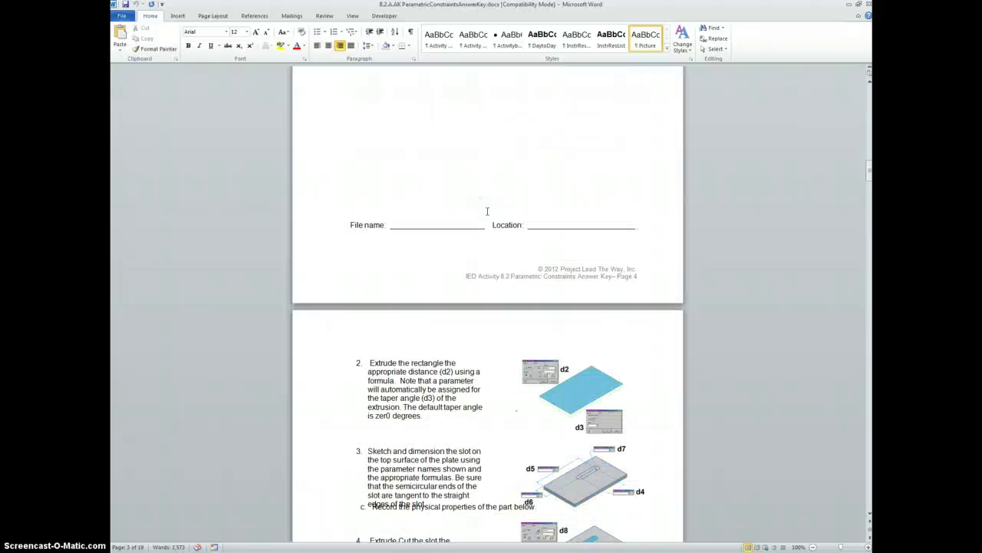
pyautogui.scroll(-1, 487, 210)
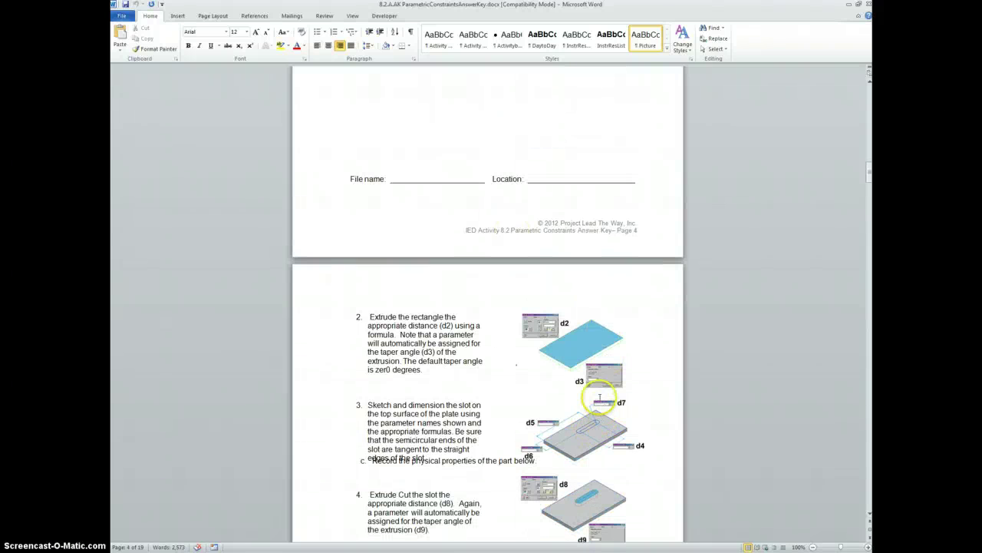
pyautogui.scroll(16, 600, 397)
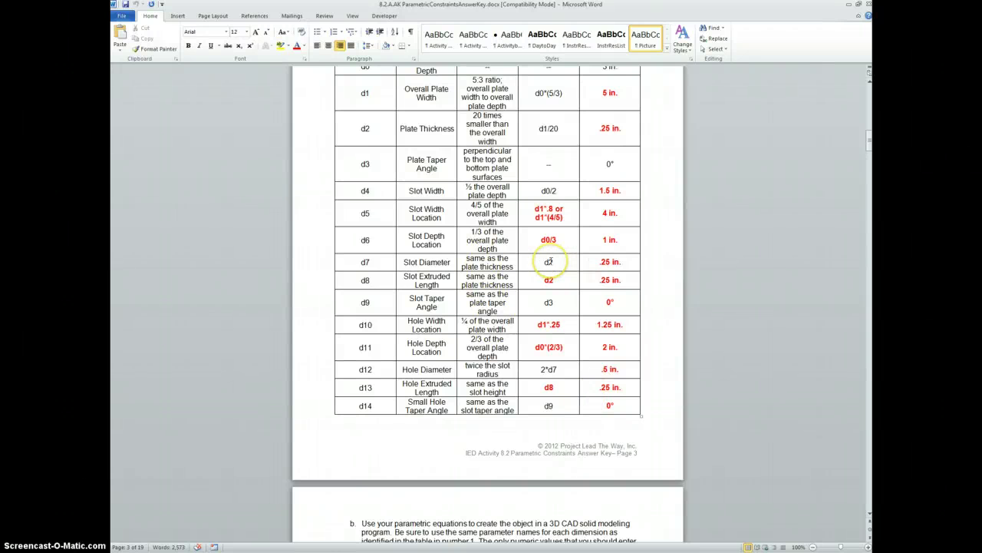
pyautogui.hotkey('alt', 'Tab')
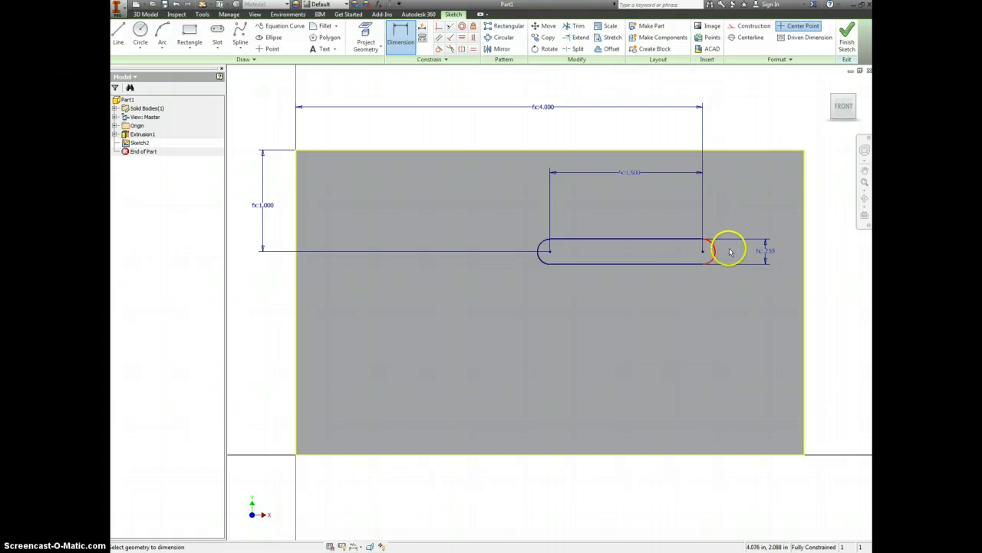
# Replace the 0.250 slot height dimension with a right end-arc radius of d1/4.
pyautogui.press('Escape')
pyautogui.click(767, 252)
pyautogui.press('Delete')
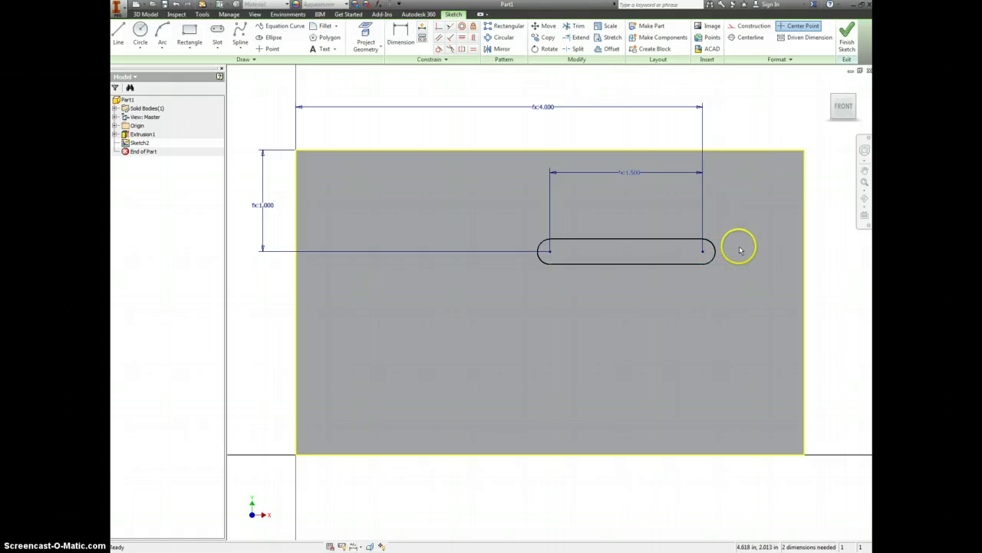
pyautogui.press('d')
pyautogui.click(713, 246)
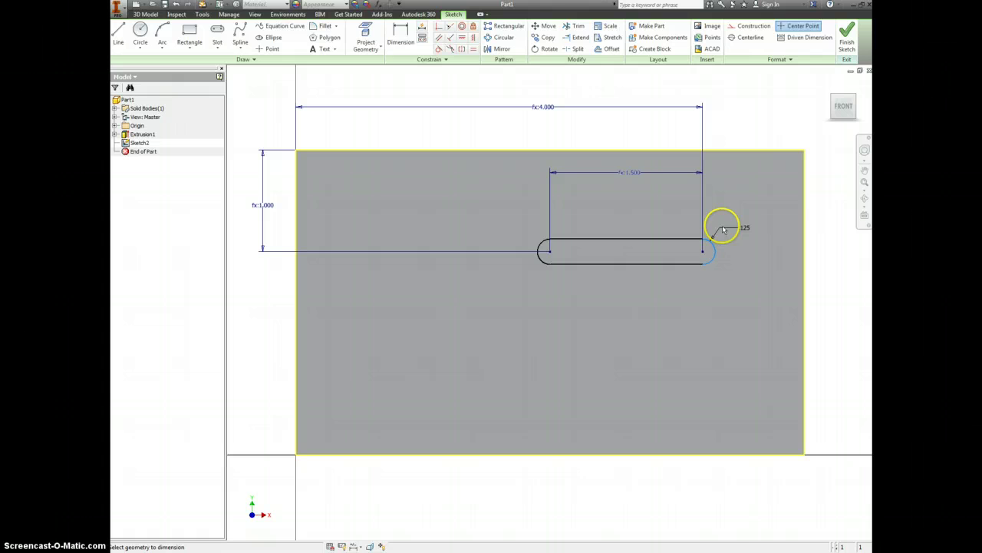
pyautogui.click(723, 228)
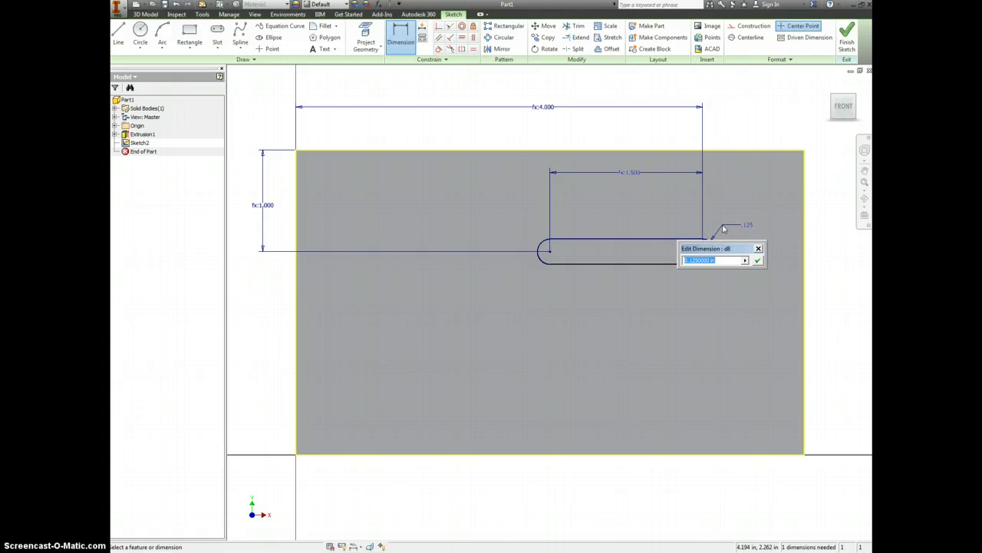
pyautogui.write('d1/4')
pyautogui.press('Return')
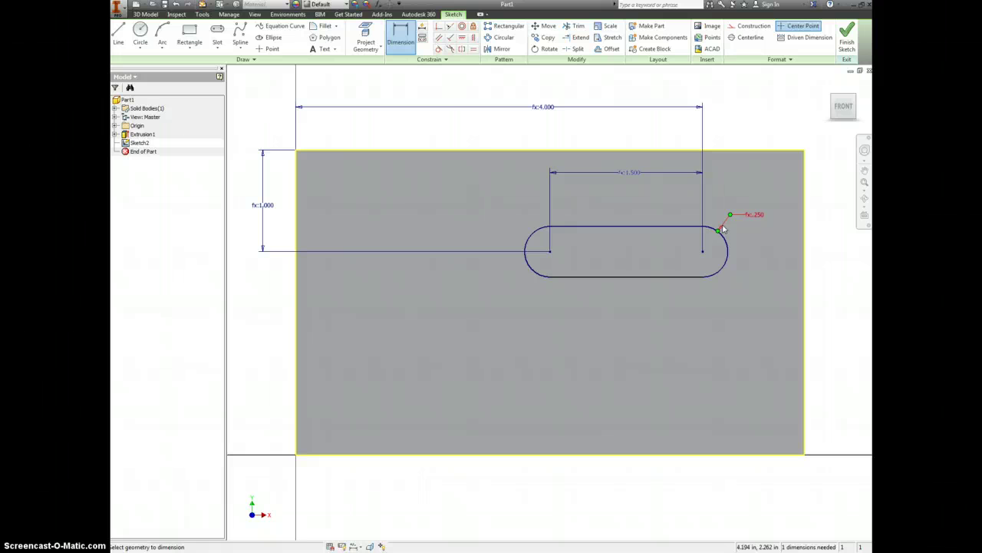
# Cut the slot into the plate with an extrusion of distance d2.
pyautogui.press('F6')
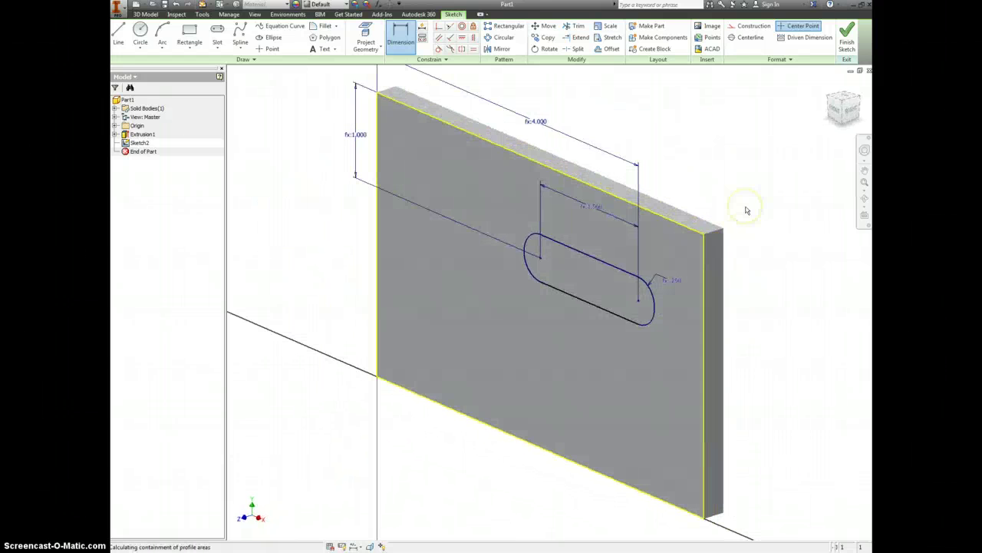
pyautogui.press('e')
pyautogui.click(609, 279)
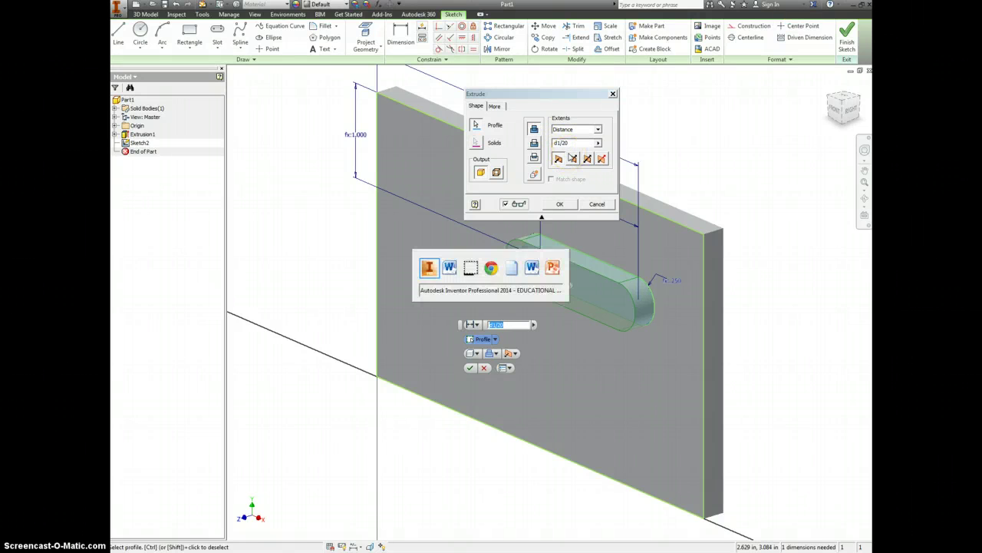
pyautogui.hotkey('alt', 'Tab')
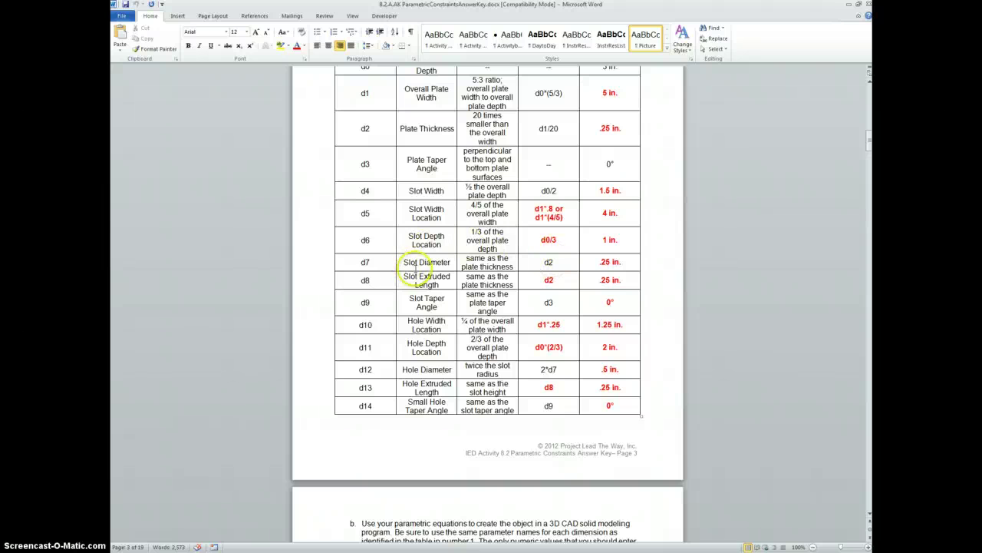
pyautogui.hotkey('alt', 'Tab')
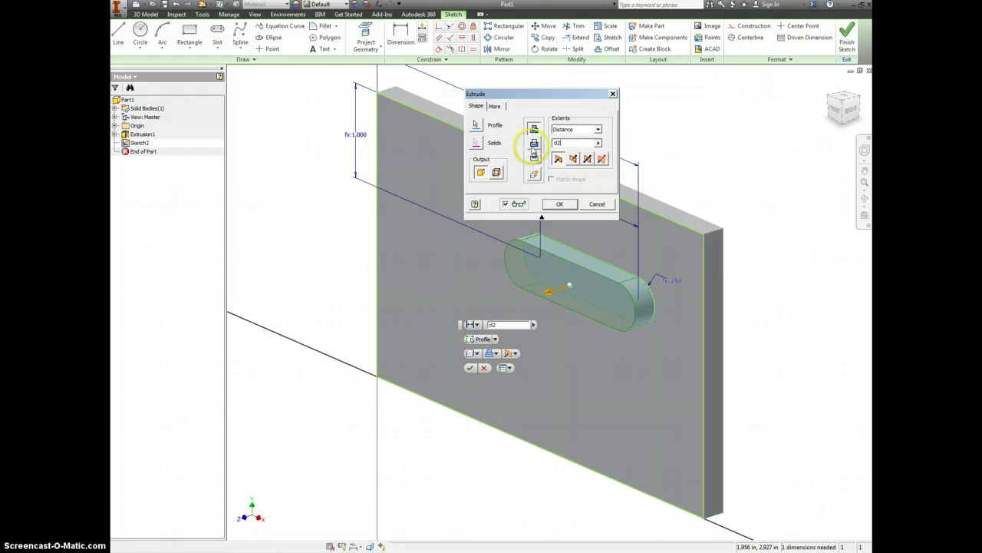
pyautogui.click(534, 143)
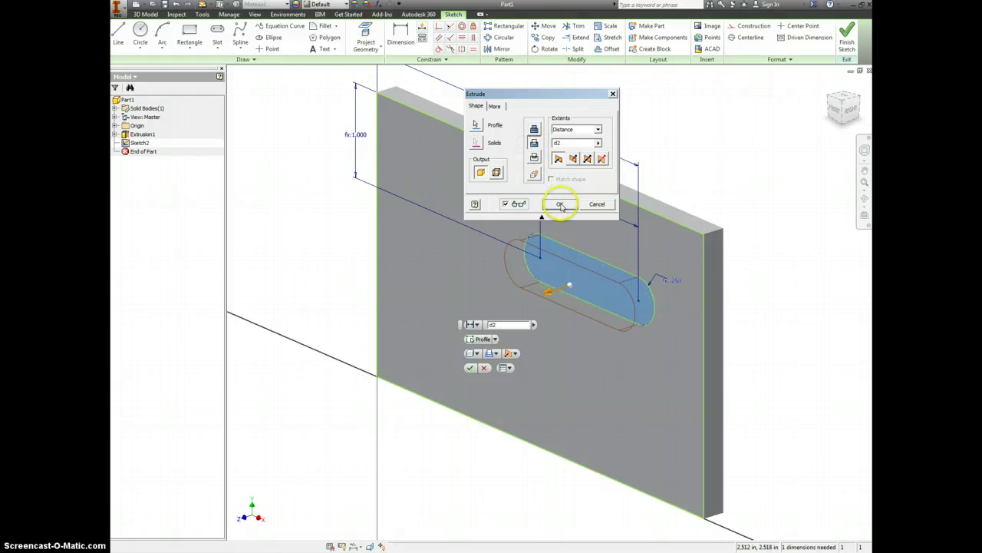
pyautogui.click(573, 158)
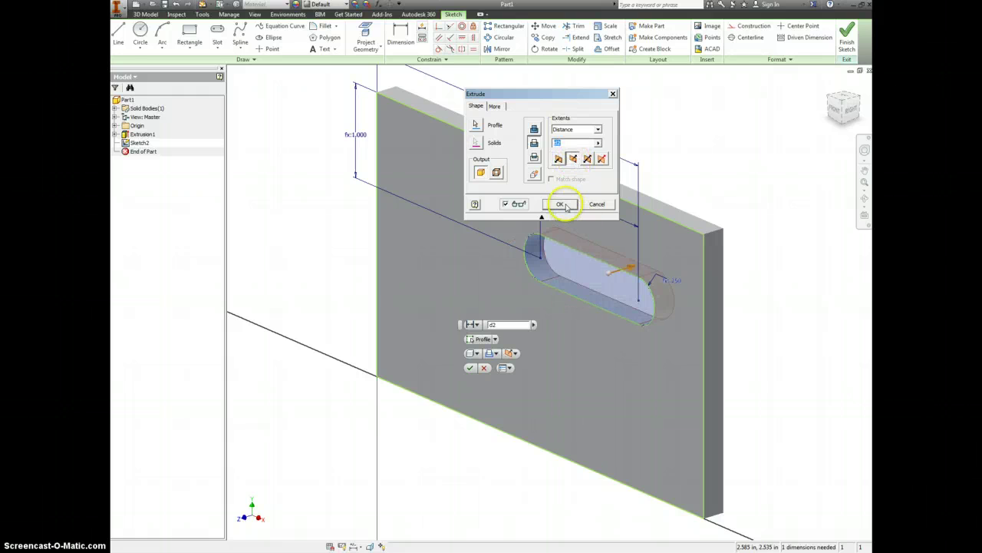
pyautogui.click(561, 204)
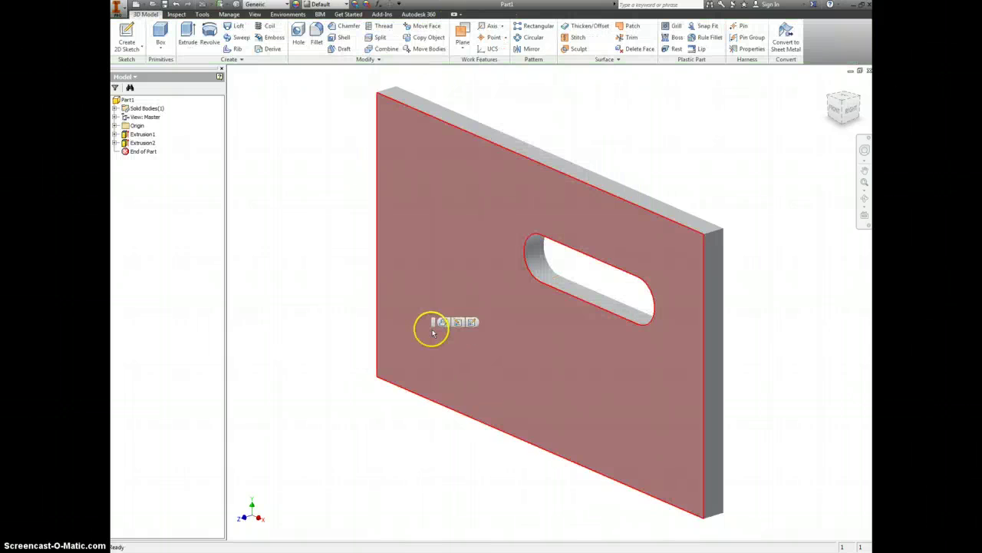
# Start a new sketch on the plate's front face.
pyautogui.click(433, 332)
pyautogui.rightClick(452, 335)
pyautogui.click(435, 358)
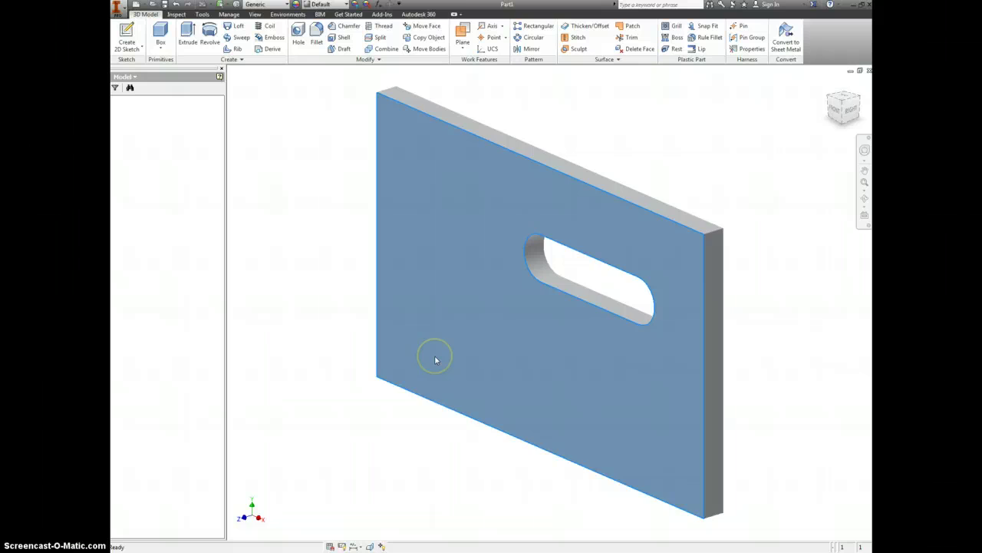
# Draw the hole circle below-left of the slot.
pyautogui.press('c')
pyautogui.click(393, 365)
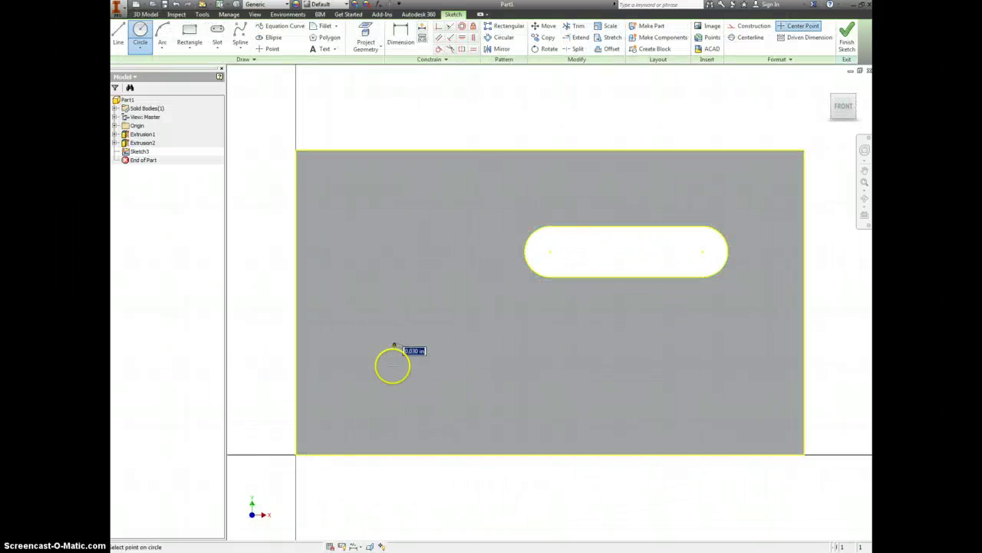
pyautogui.click(392, 365)
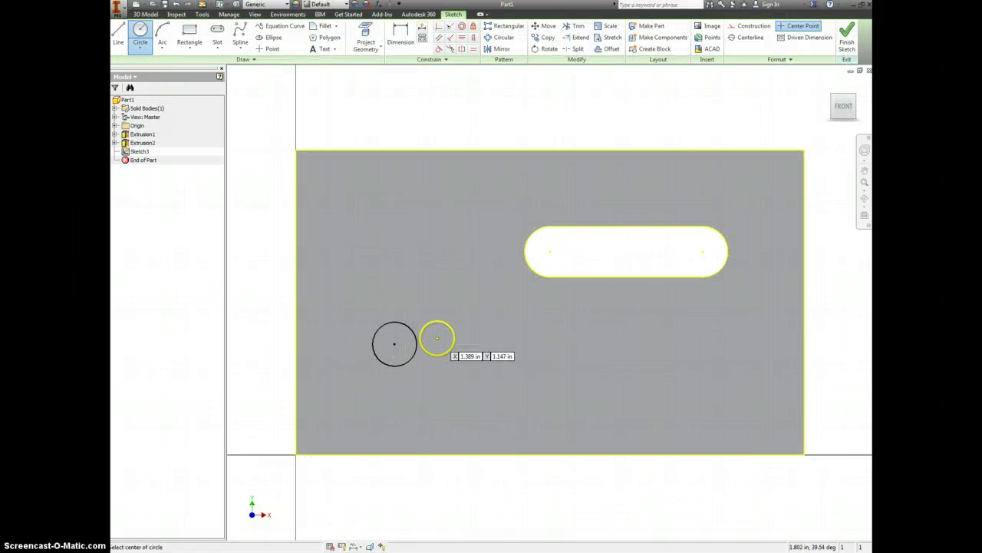
pyautogui.hotkey('alt', 'Tab')
# Scroll the answer key to page 5's hole-dimensioning steps, then return to Inventor.
pyautogui.scroll(-15, 469, 346)
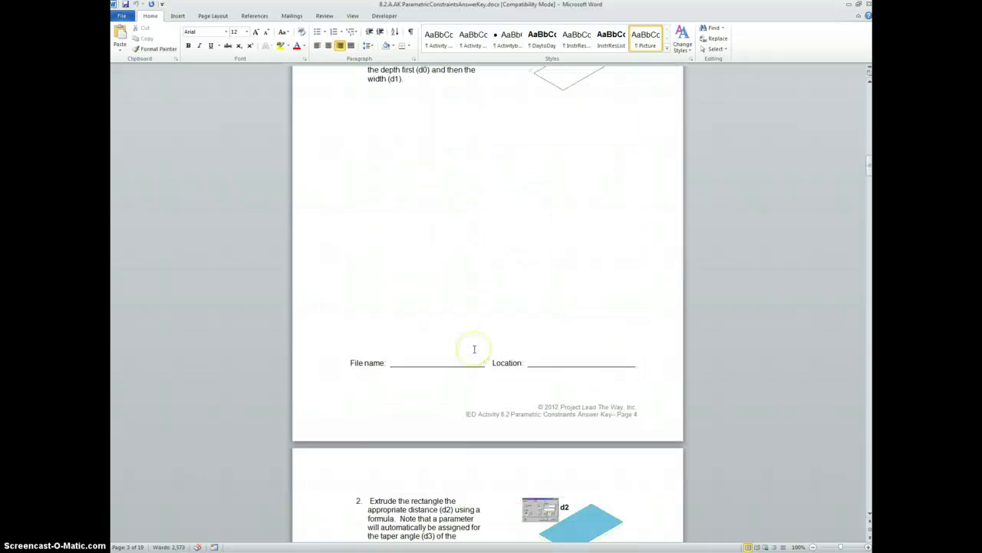
pyautogui.scroll(-10, 475, 349)
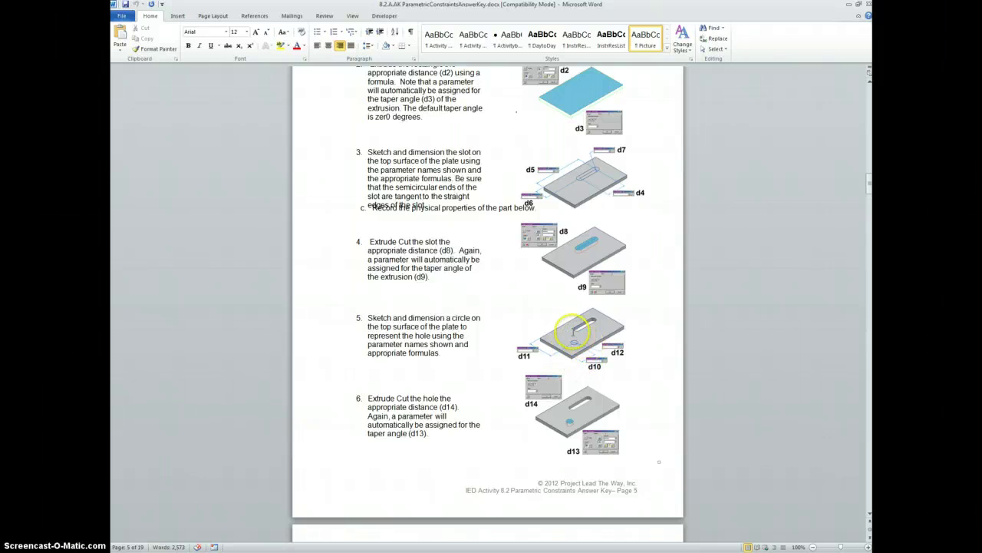
pyautogui.hotkey('alt', 'Tab')
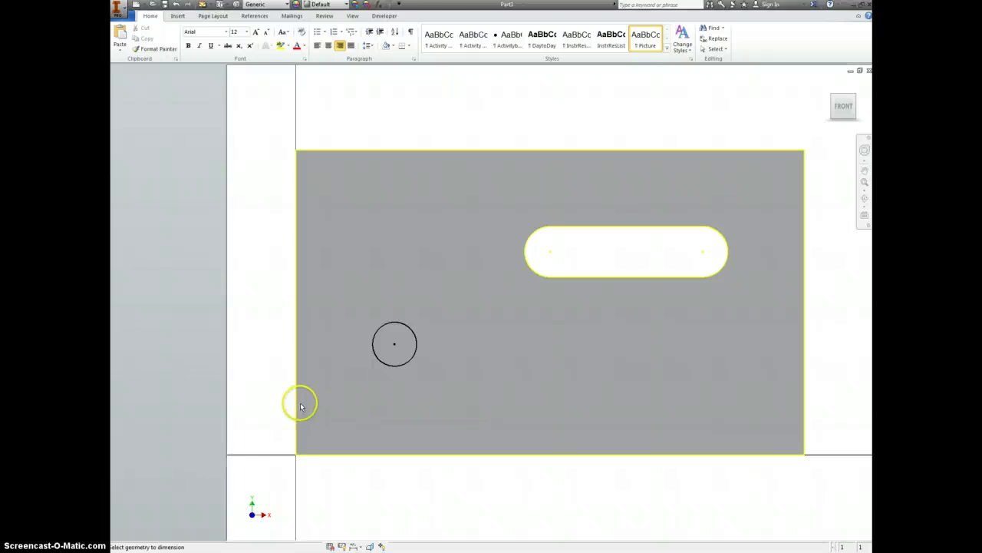
# Dimension the hole centre from the plate's left edge as d1*.25, giving 1.250 in.
pyautogui.click(299, 401)
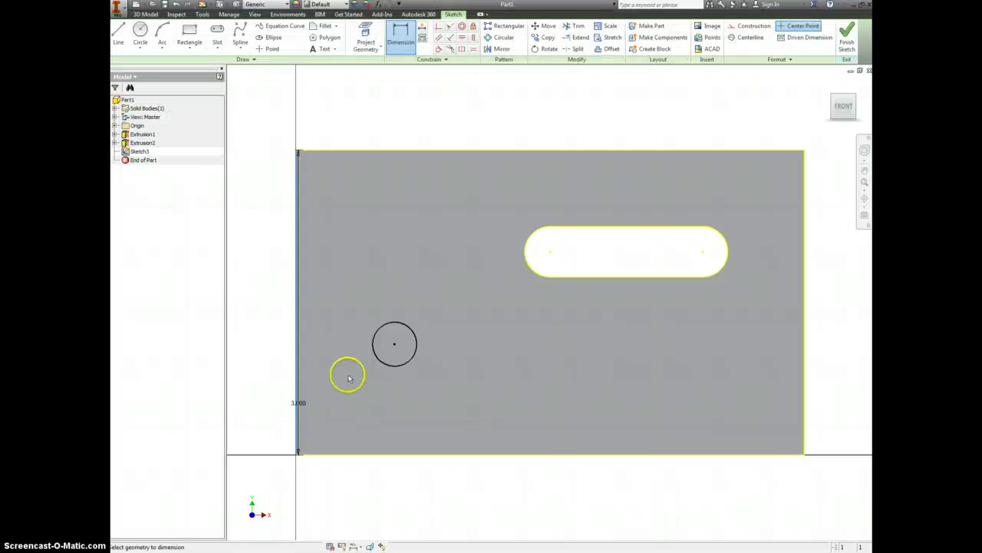
pyautogui.click(394, 343)
pyautogui.click(353, 477)
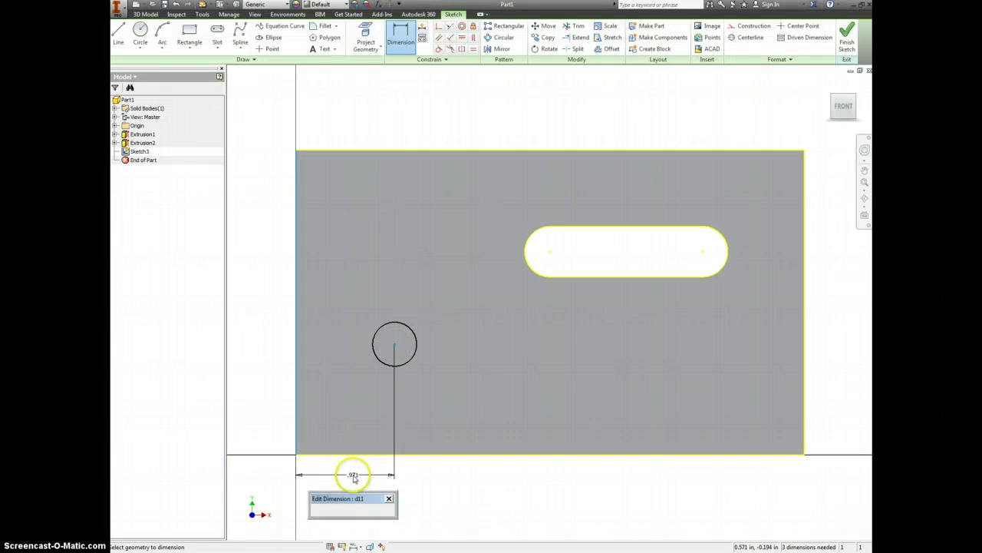
pyautogui.hotkey('alt', 'Tab')
pyautogui.scroll(15, 366, 437)
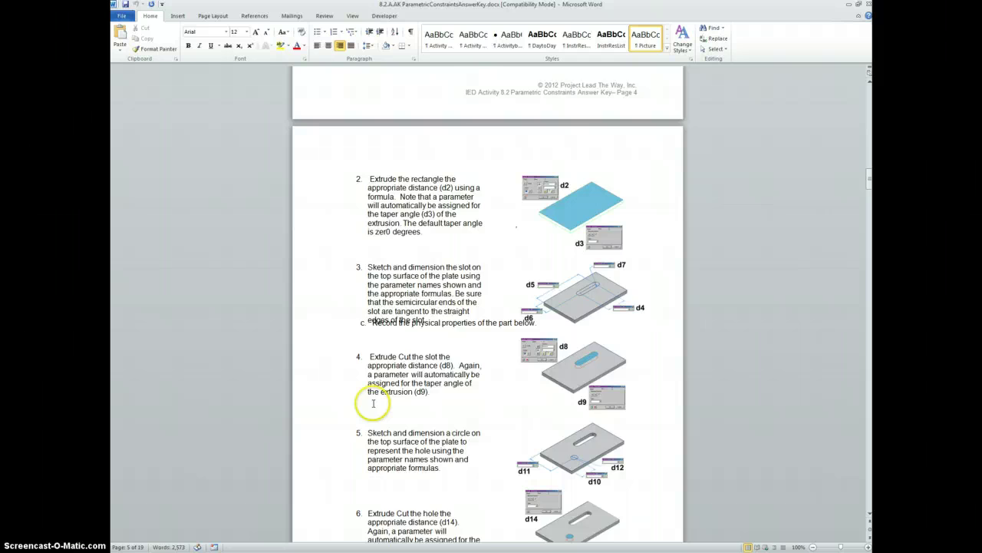
pyautogui.scroll(10, 373, 403)
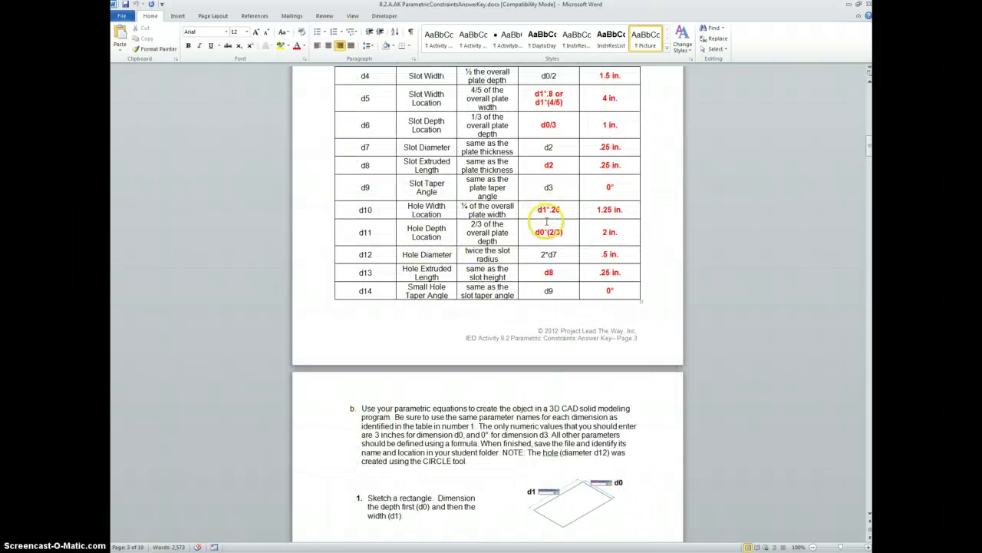
pyautogui.hotkey('alt', 'Tab')
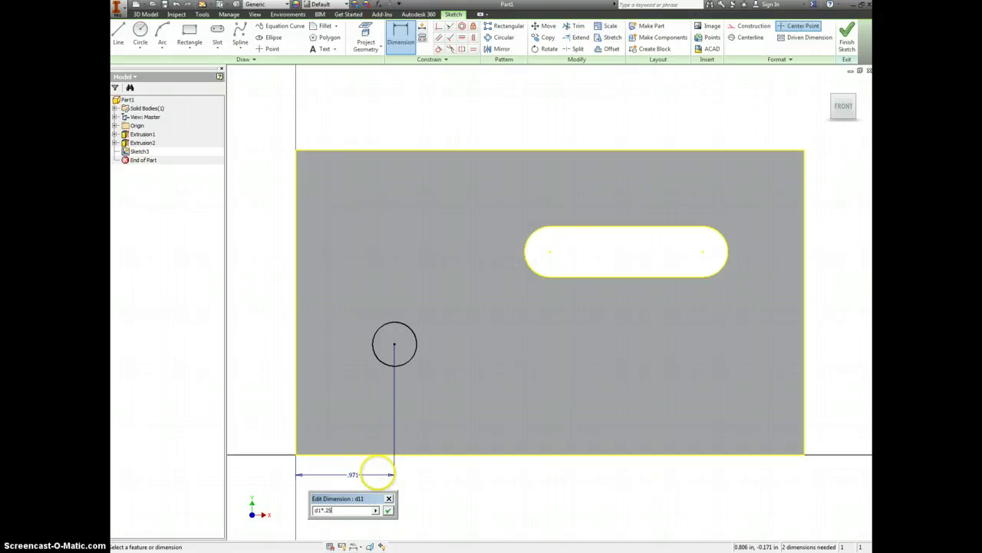
pyautogui.press('Return')
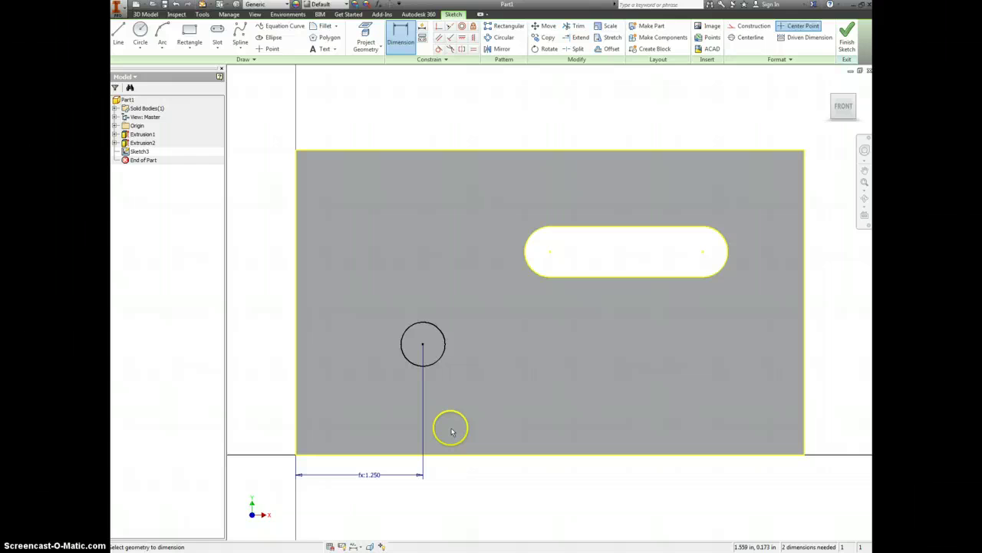
# Find the d11 Hole Depth Location formula d0*(2/3) in the answer key's parameter table.
pyautogui.hotkey('alt', 'Tab')
pyautogui.scroll(-10, 499, 399)
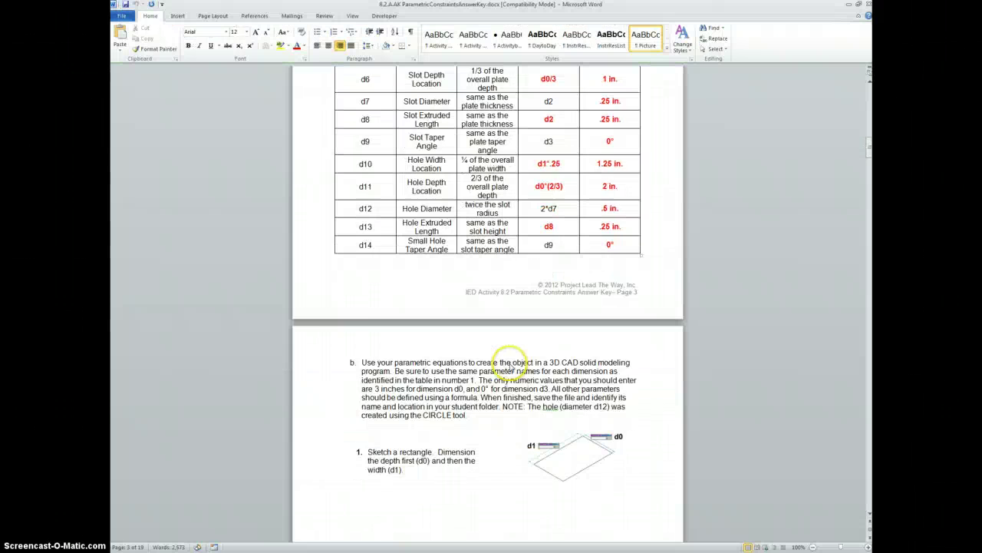
pyautogui.scroll(-20, 511, 364)
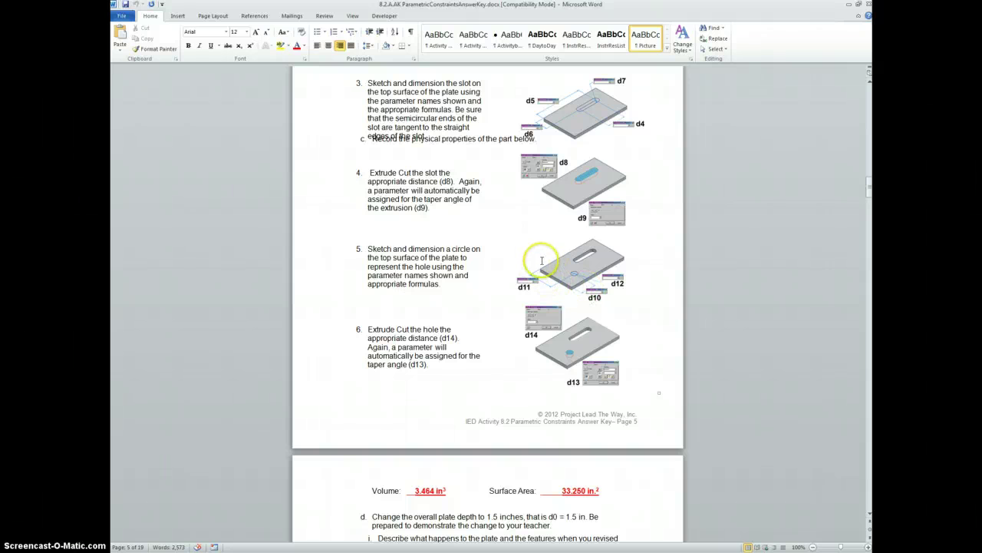
pyautogui.scroll(12, 530, 268)
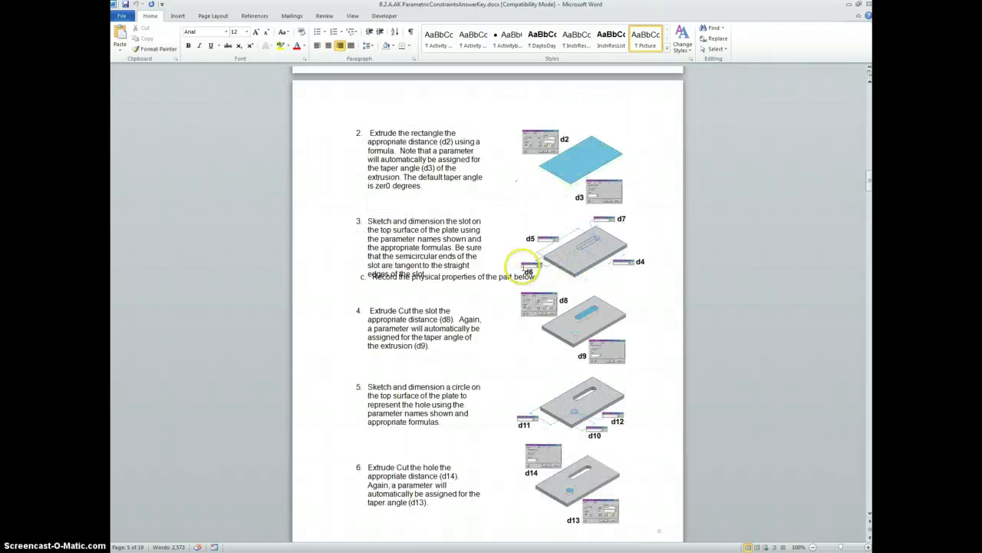
pyautogui.scroll(10, 523, 266)
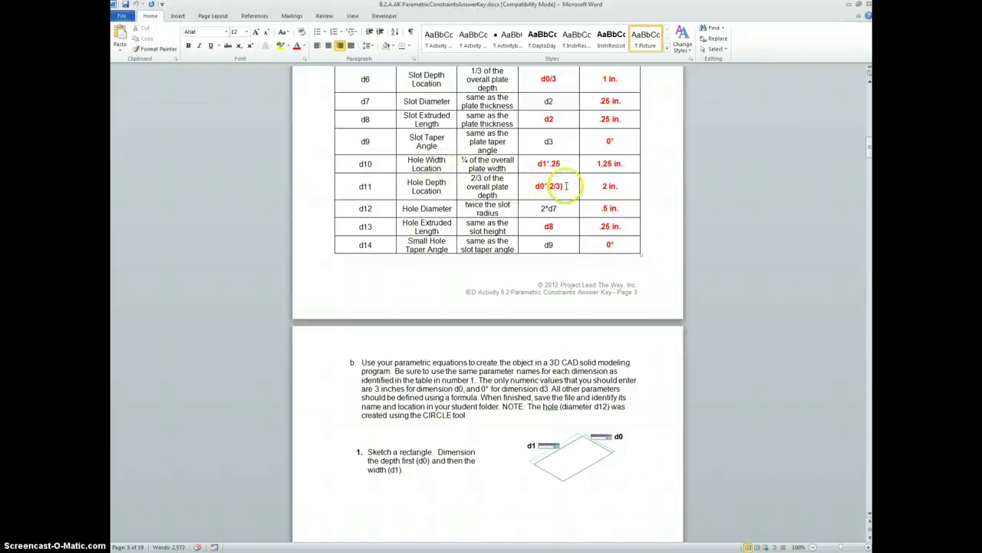
pyautogui.hotkey('alt', 'Tab')
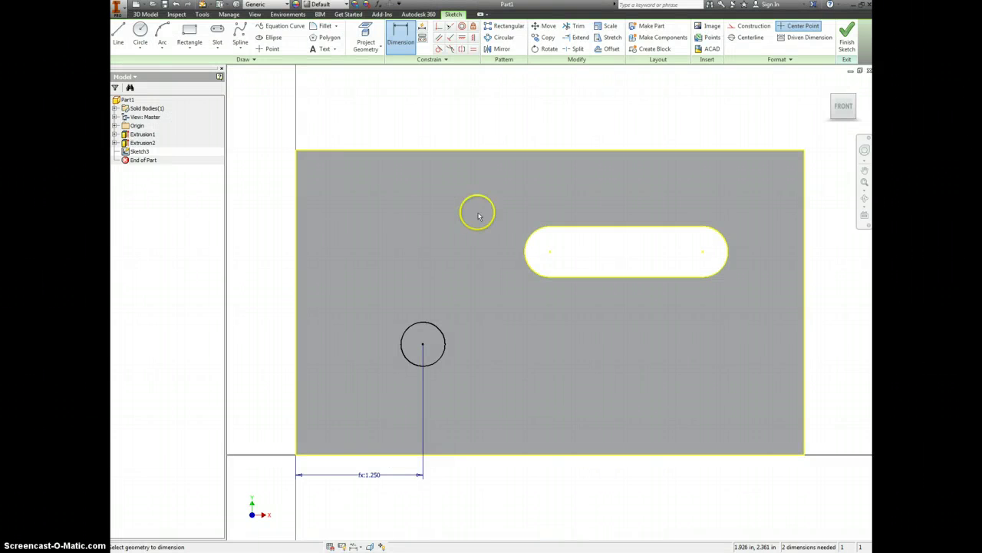
# Dimension the hole centre from the plate's top edge as d0*2/3, giving 2.000 in.
pyautogui.click(414, 152)
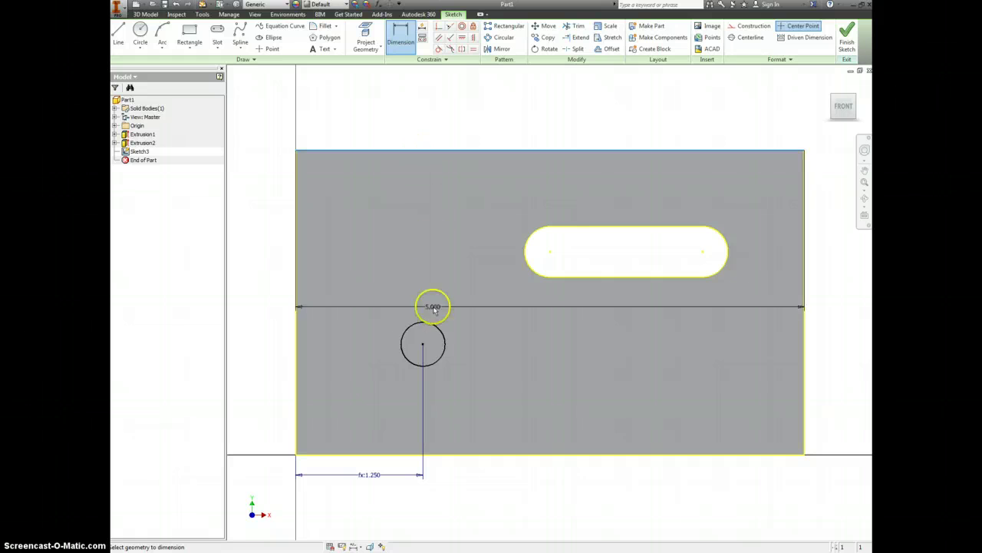
pyautogui.click(418, 348)
pyautogui.click(275, 279)
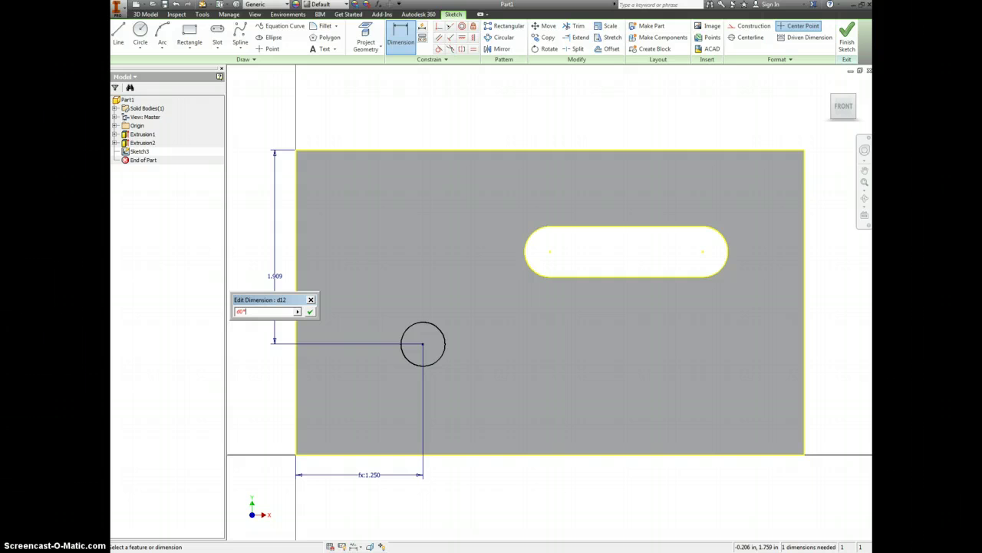
pyautogui.write('d0*2/3')
pyautogui.press('Return')
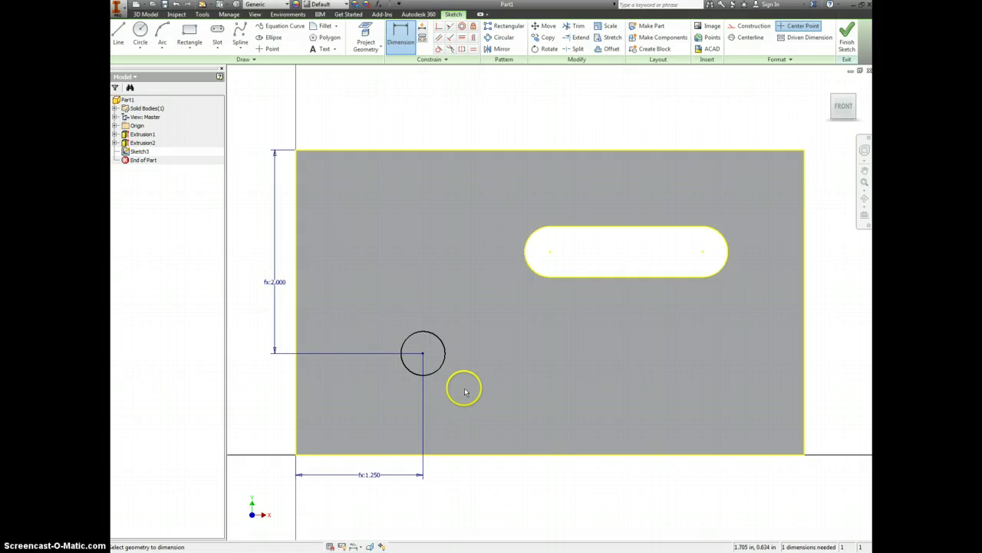
pyautogui.hotkey('alt', 'Tab')
# Scroll up to the parameter table and mark the d12 Hole Diameter row (2*d7).
pyautogui.scroll(-15, 461, 353)
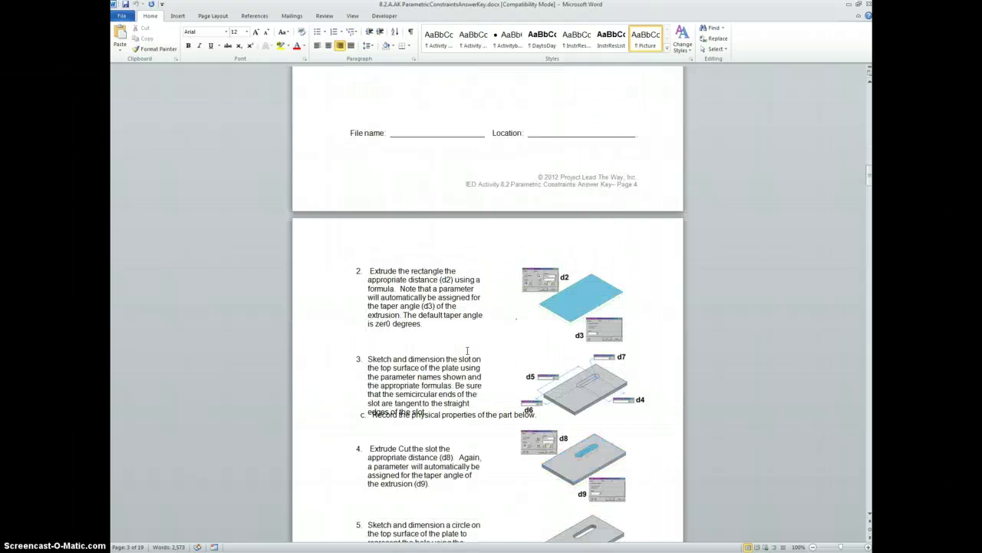
pyautogui.scroll(1, 565, 428)
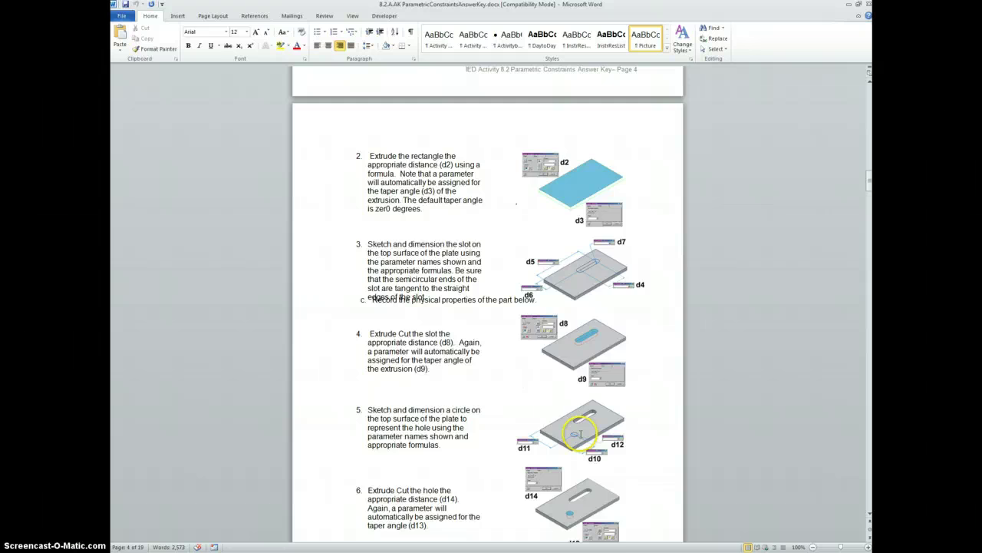
pyautogui.scroll(3, 542, 393)
pyautogui.scroll(6, 542, 394)
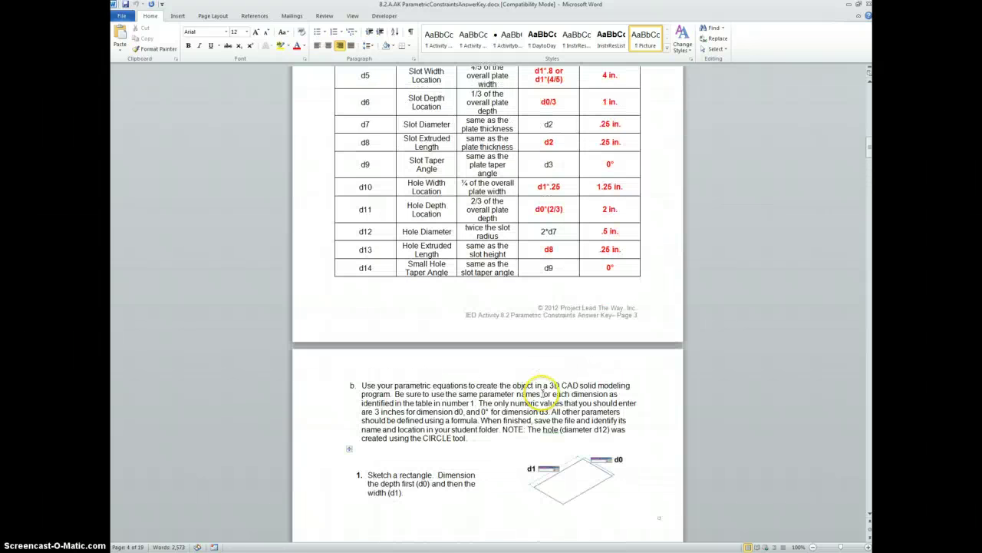
pyautogui.click(499, 236)
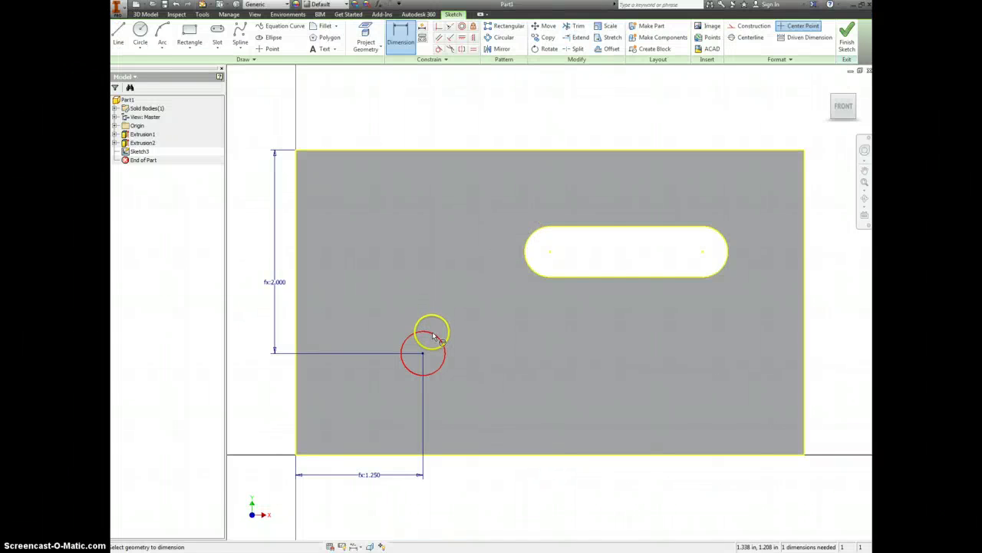
# Dimension the hole diameter, replacing the rejected d7*2 with d8*2 for .500 in.
pyautogui.click(424, 332)
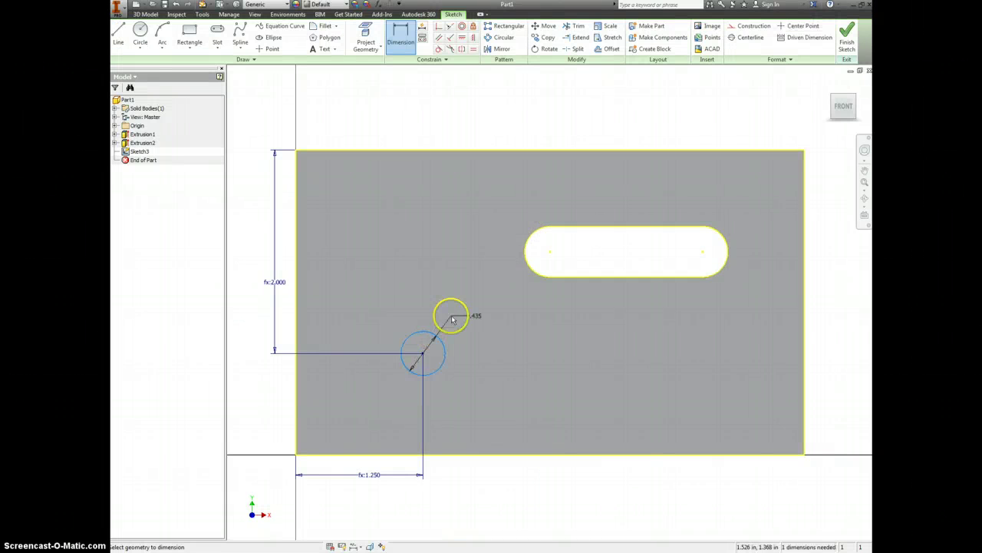
pyautogui.click(453, 320)
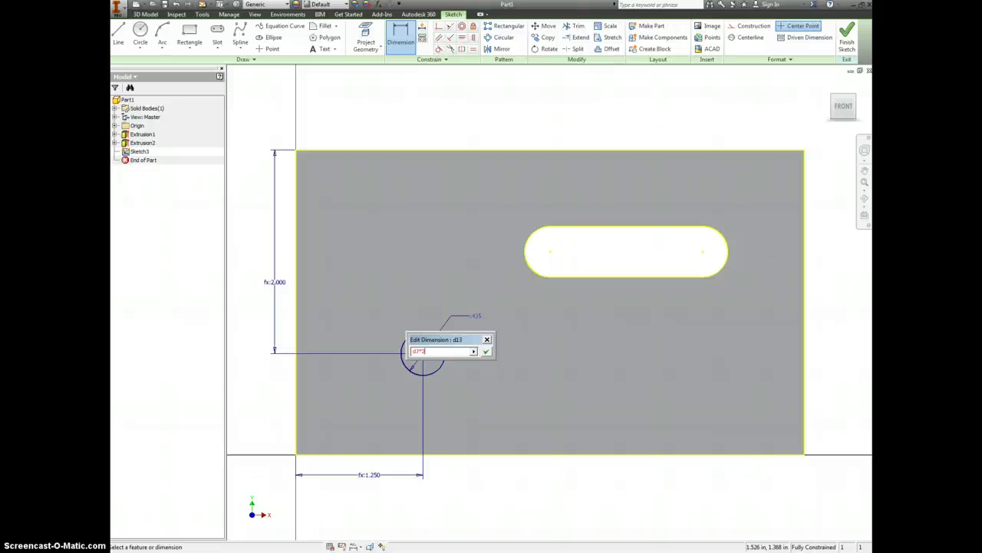
pyautogui.press('Return')
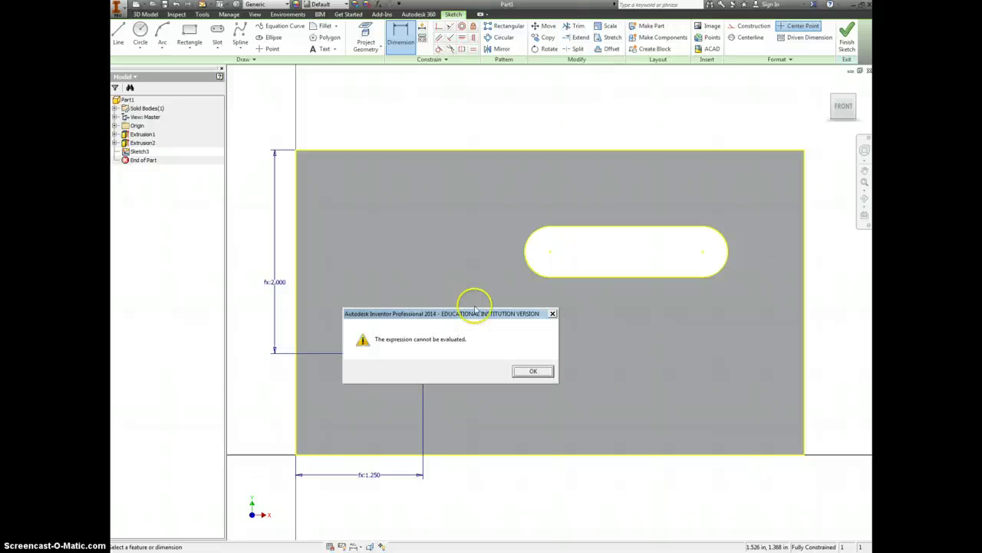
pyautogui.click(531, 371)
pyautogui.click(490, 343)
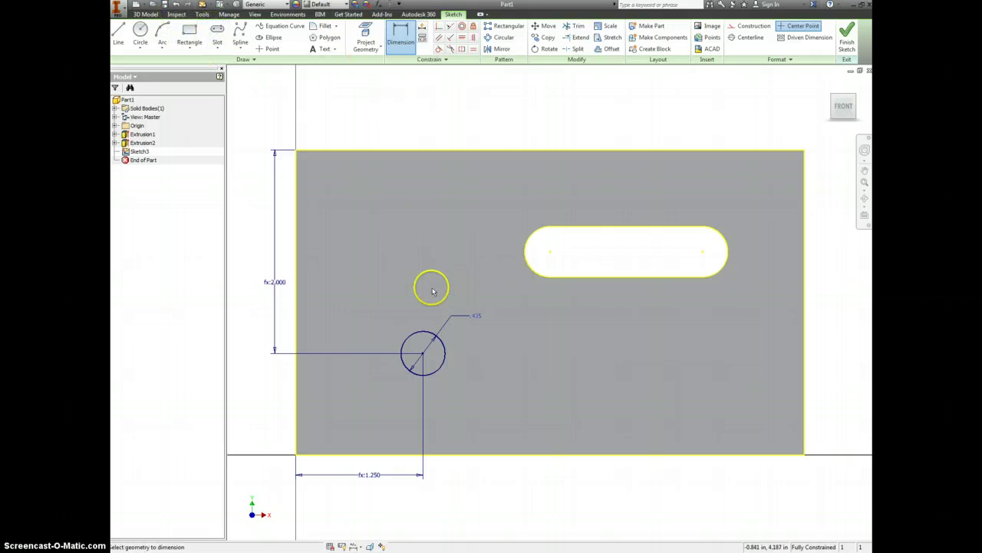
pyautogui.doubleClick(475, 316)
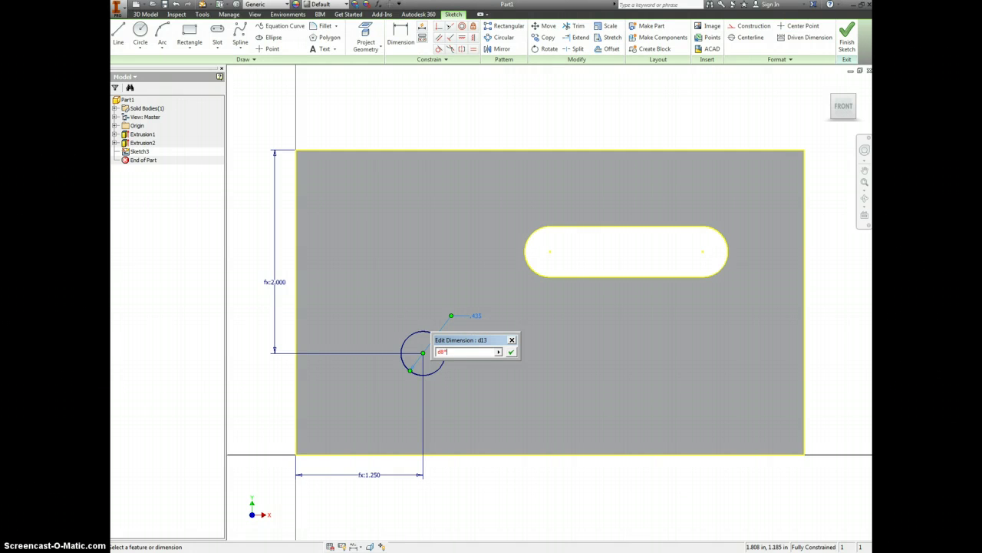
pyautogui.press('Return')
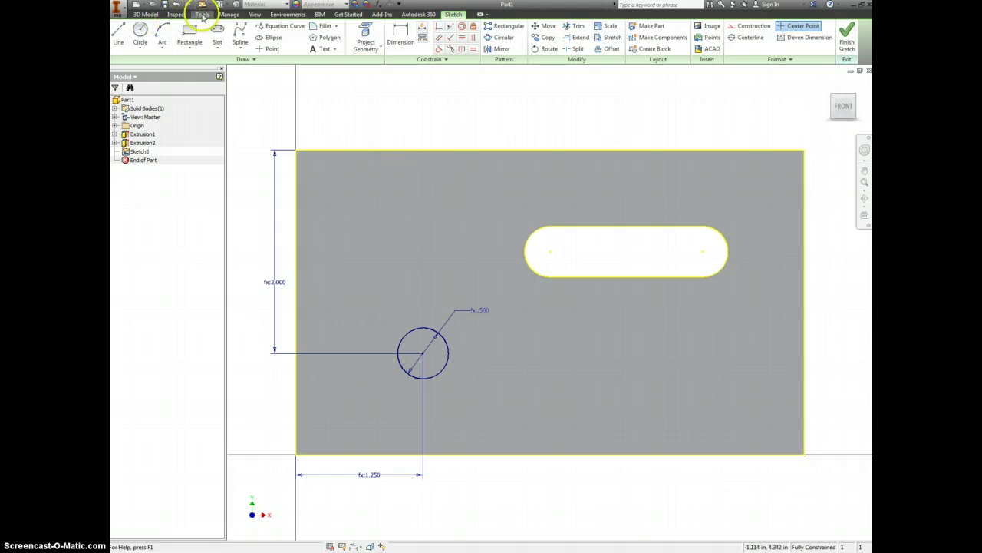
pyautogui.click(182, 14)
pyautogui.click(201, 14)
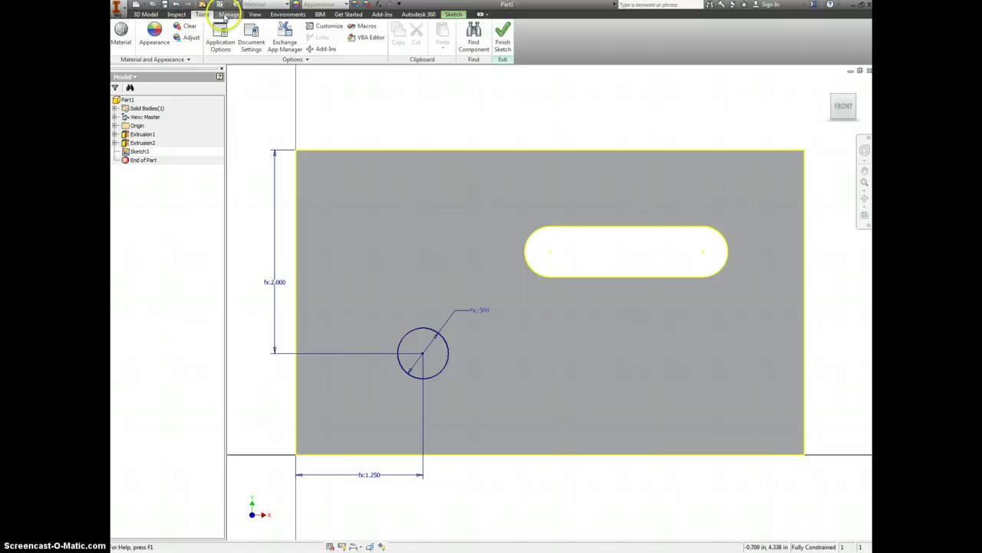
pyautogui.click(227, 14)
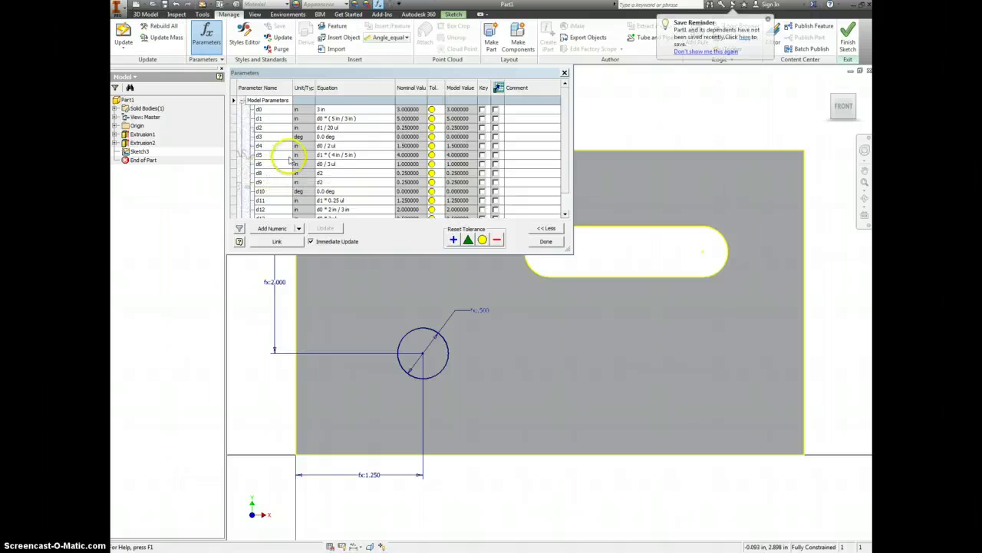
pyautogui.scroll(-1, 281, 207)
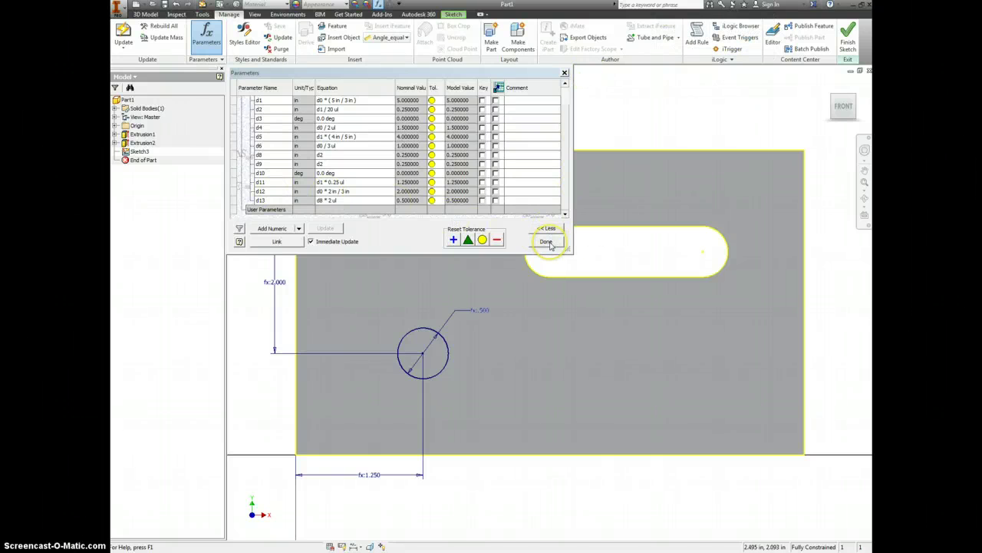
pyautogui.click(548, 243)
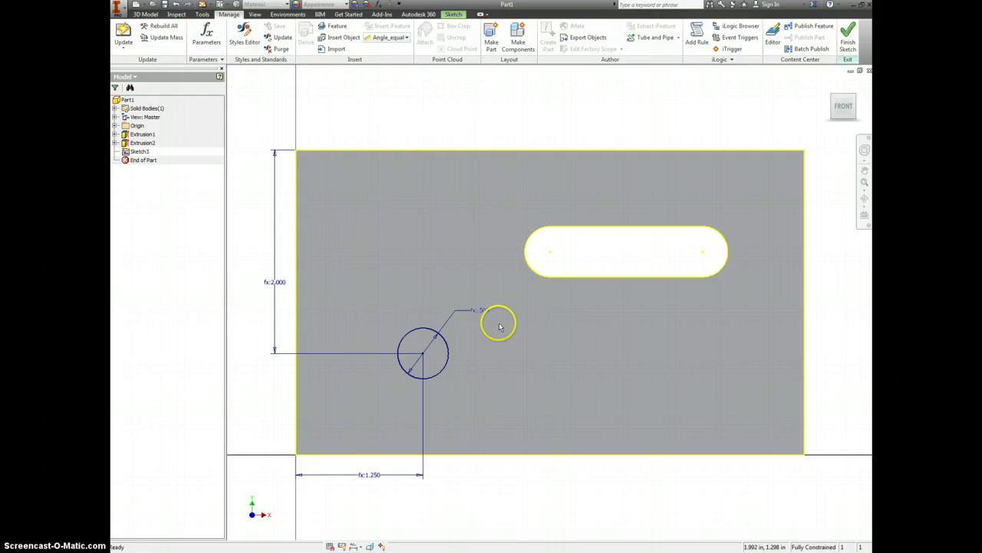
# Extrude the circle profile as a cut through the plate to form the hole.
pyautogui.press('e')
pyautogui.click(465, 319)
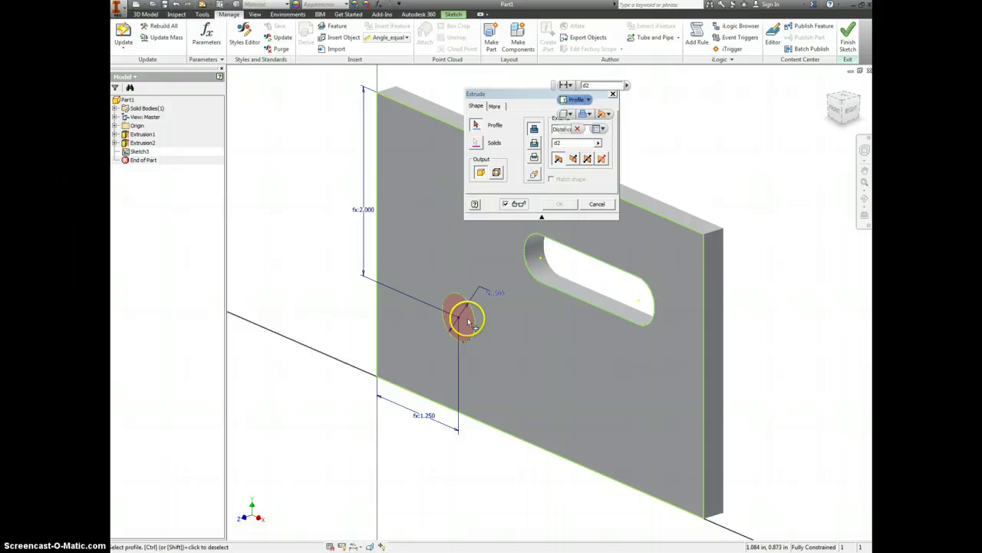
pyautogui.click(535, 144)
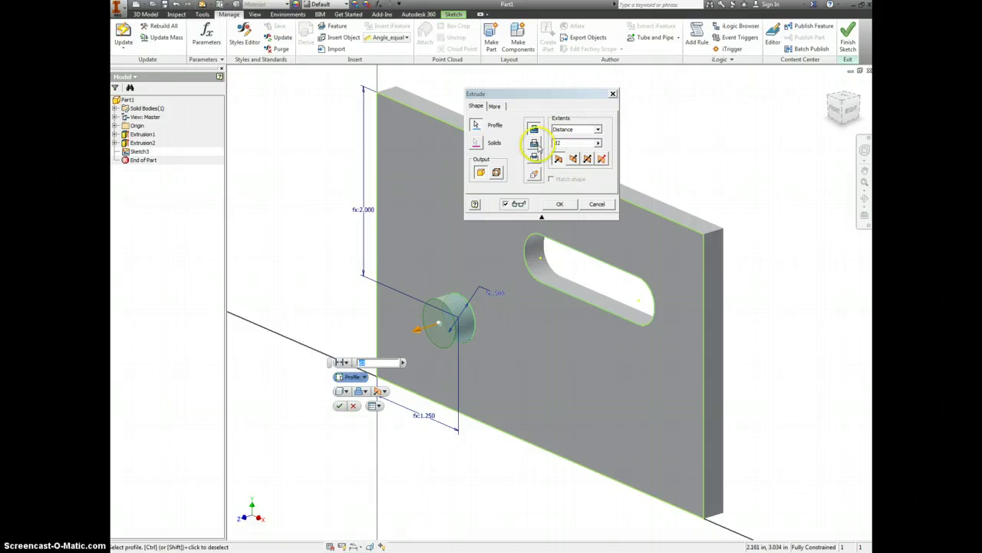
pyautogui.click(559, 204)
pyautogui.hotkey('alt', 'Tab')
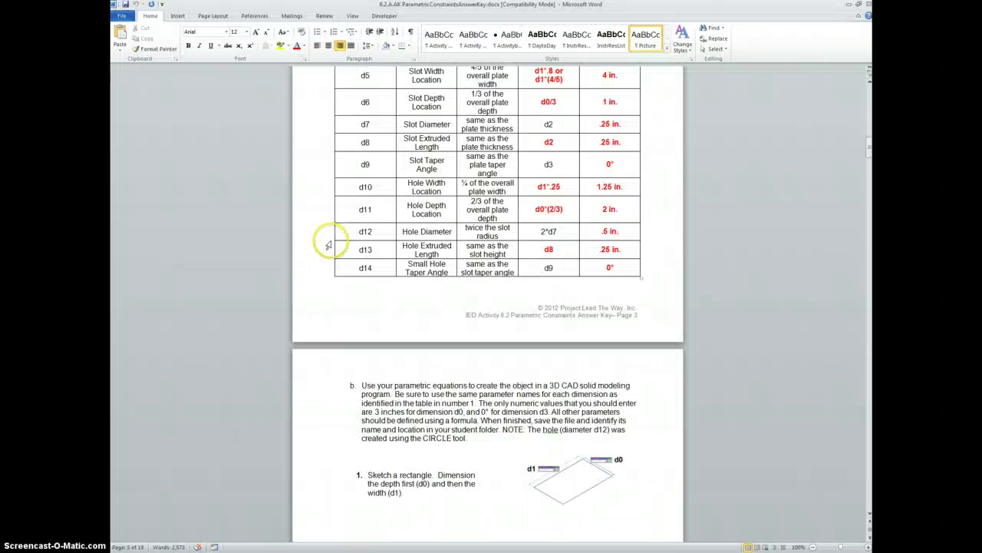
pyautogui.scroll(-15, 330, 244)
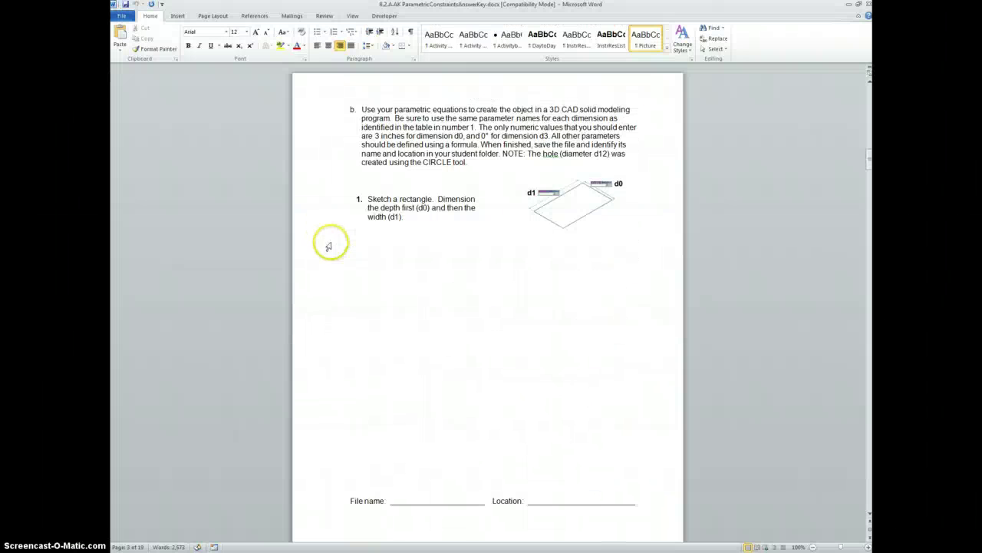
pyautogui.scroll(-20, 332, 244)
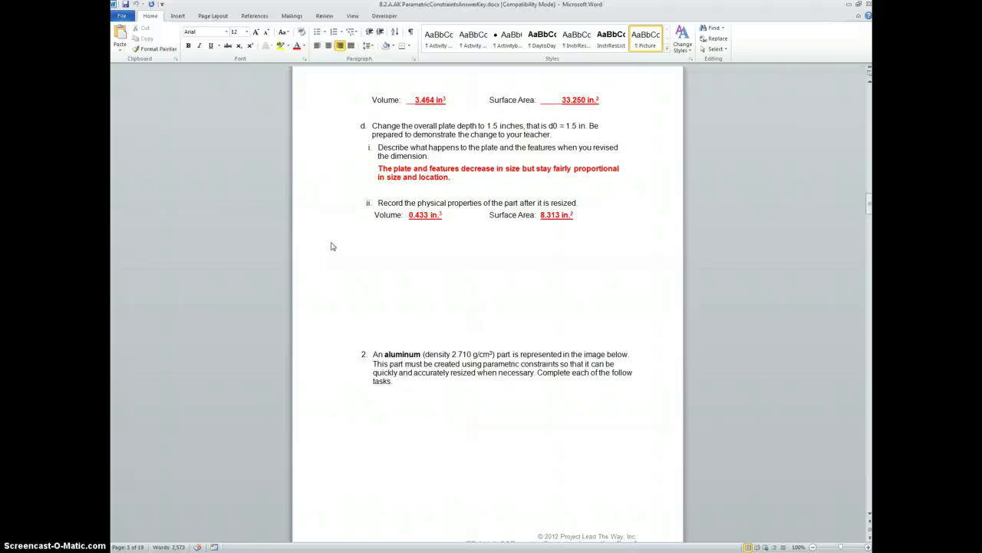
pyautogui.scroll(2, 332, 244)
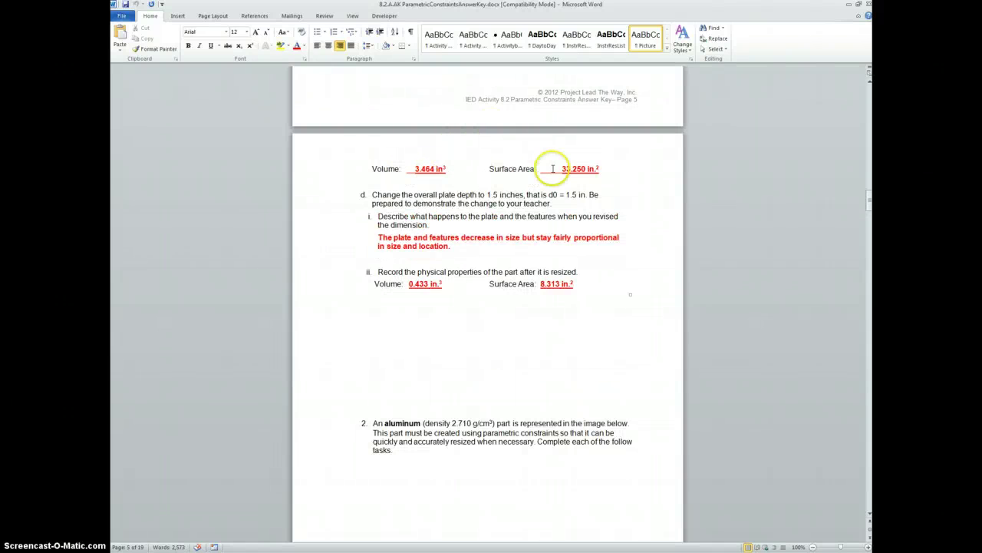
pyautogui.hotkey('alt', 'Tab')
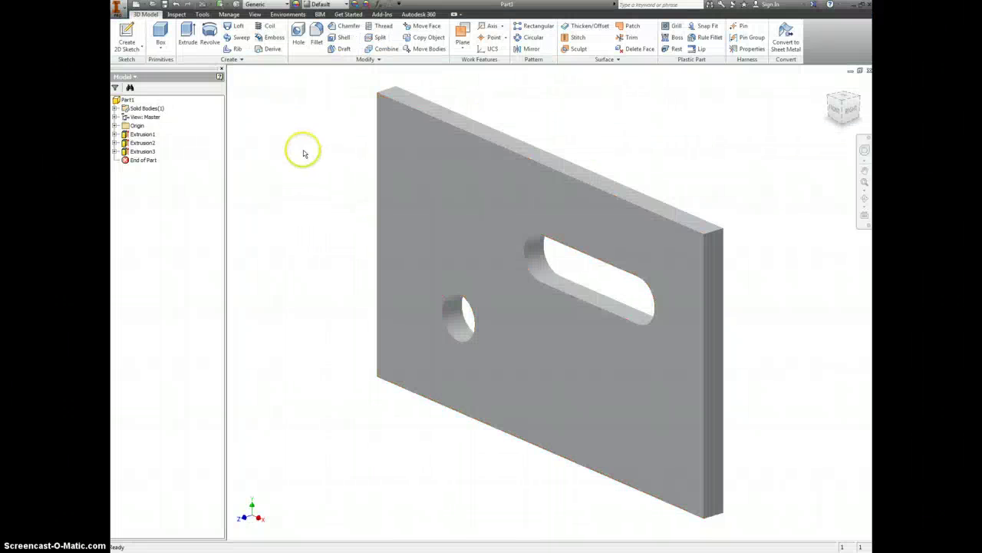
pyautogui.click(126, 99)
pyautogui.rightClick(123, 102)
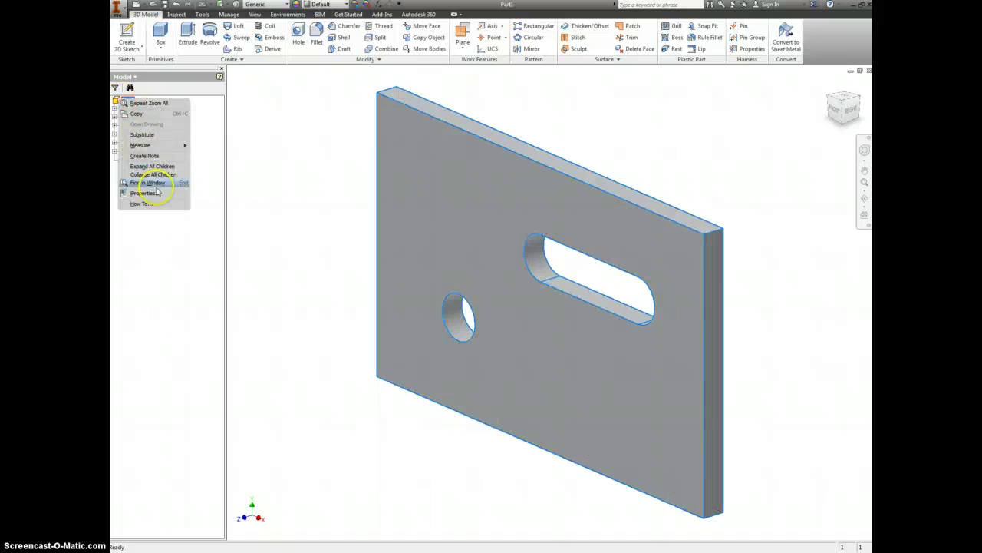
pyautogui.click(154, 192)
pyautogui.click(536, 143)
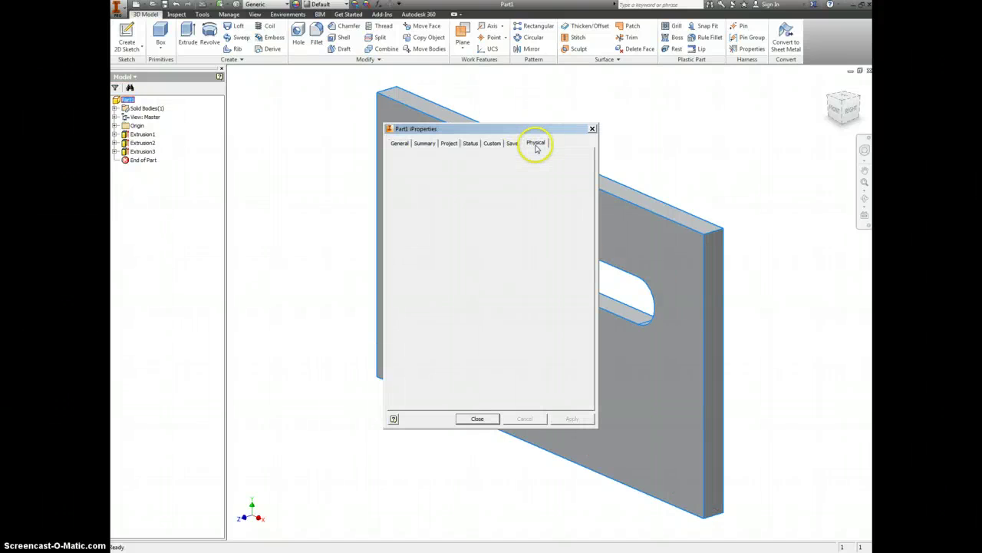
pyautogui.click(531, 189)
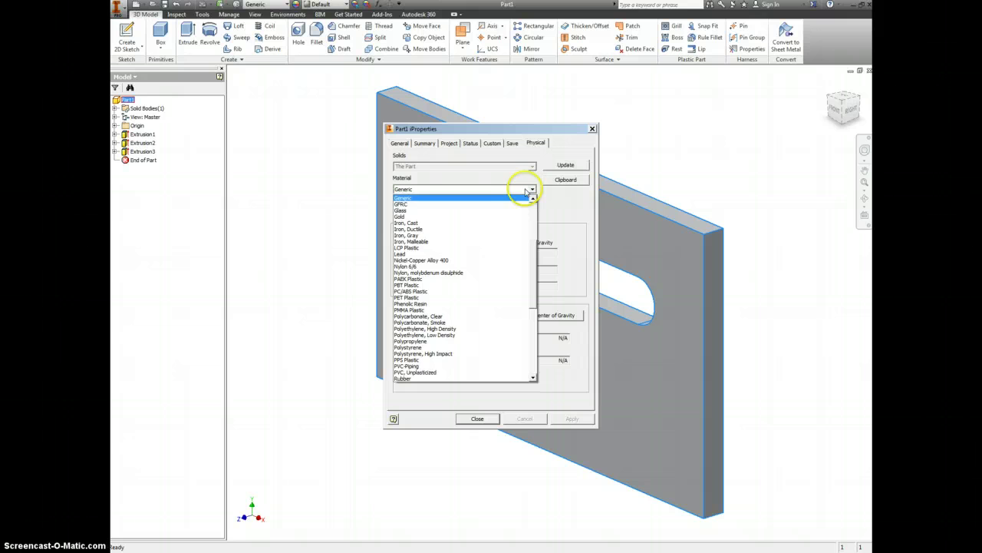
pyautogui.click(500, 210)
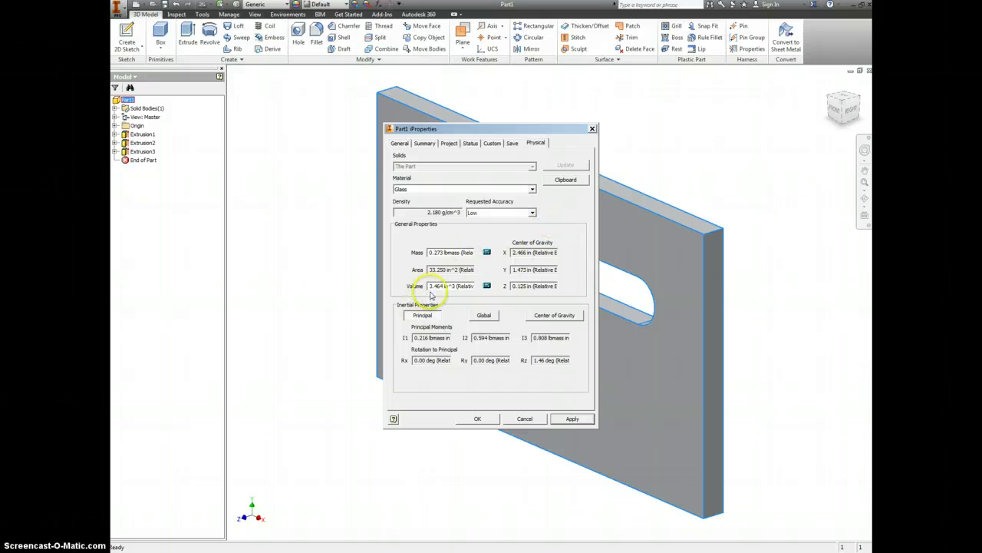
pyautogui.moveTo(429, 286); pyautogui.dragTo(444, 269)
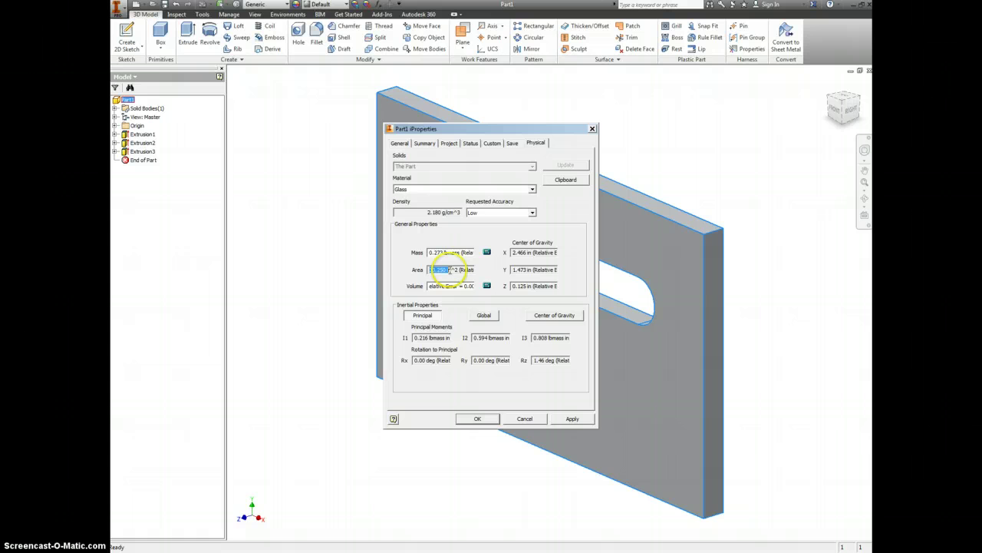
pyautogui.click(540, 419)
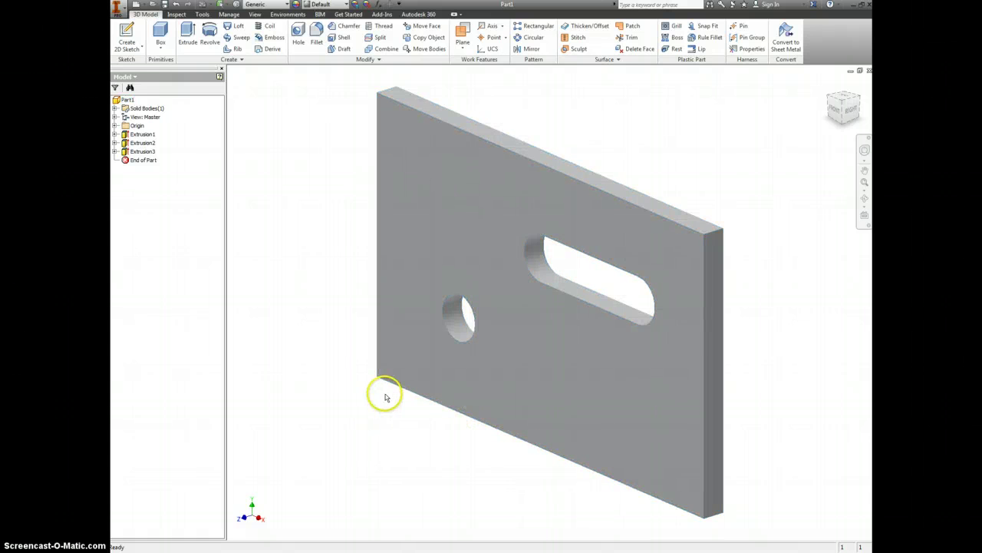
pyautogui.hotkey('alt', 'Tab')
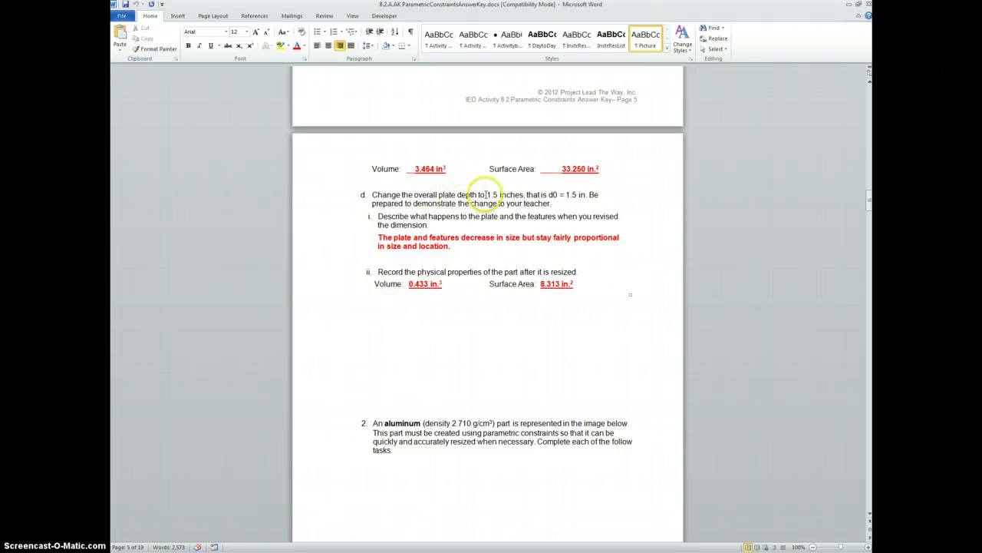
pyautogui.moveTo(486, 194); pyautogui.dragTo(511, 194)
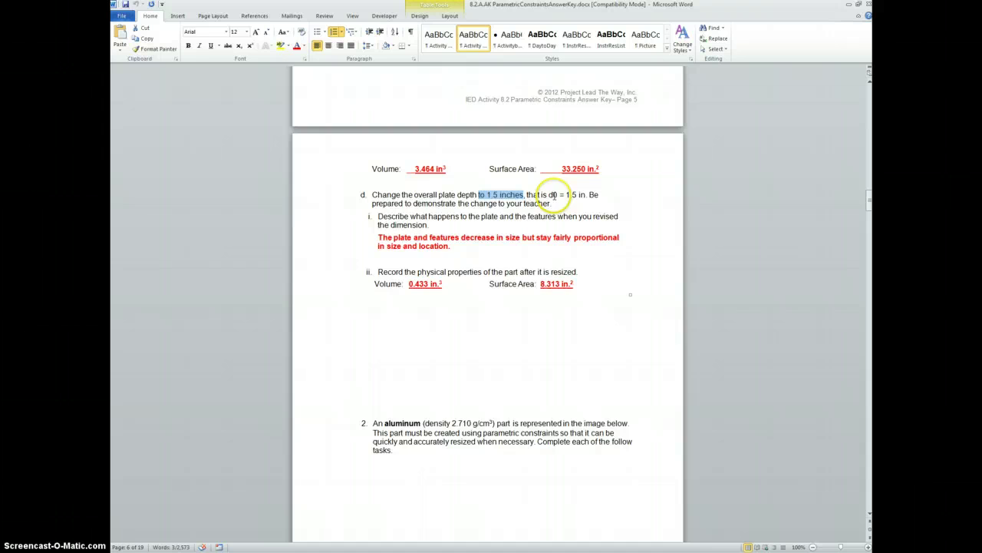
pyautogui.hotkey('alt', 'Tab')
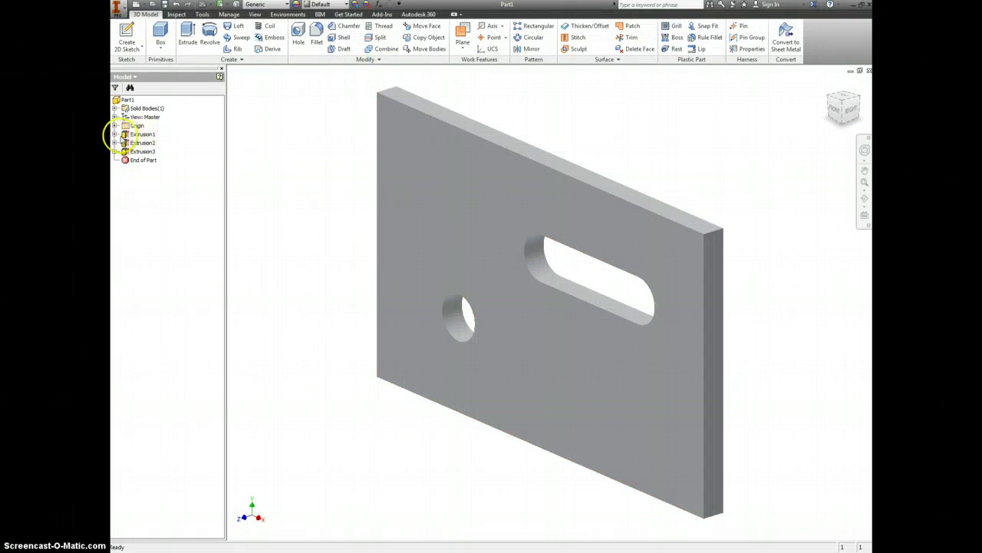
# In Sketch1, change the 3.000 plate depth dimension d0 to 1.5.
pyautogui.click(114, 134)
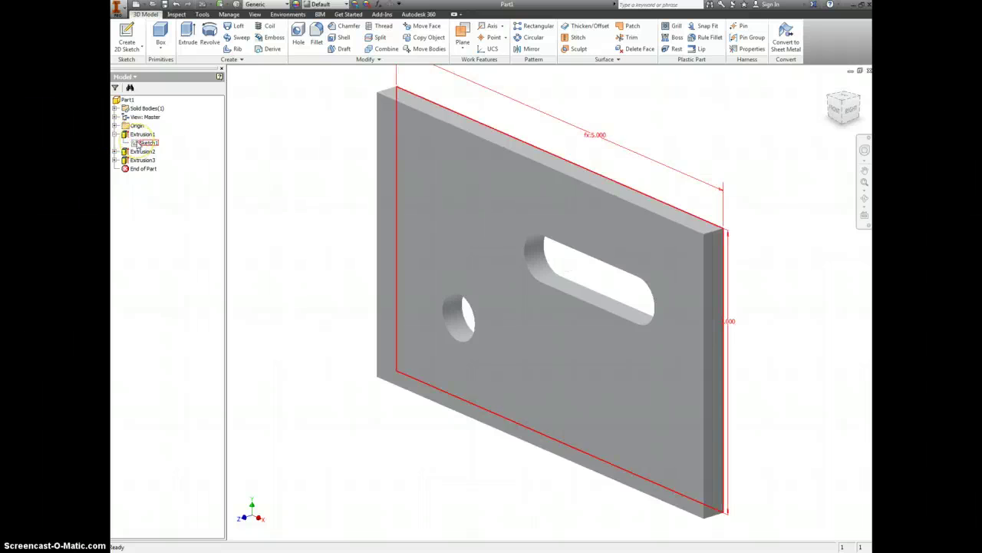
pyautogui.doubleClick(139, 144)
pyautogui.click(806, 274)
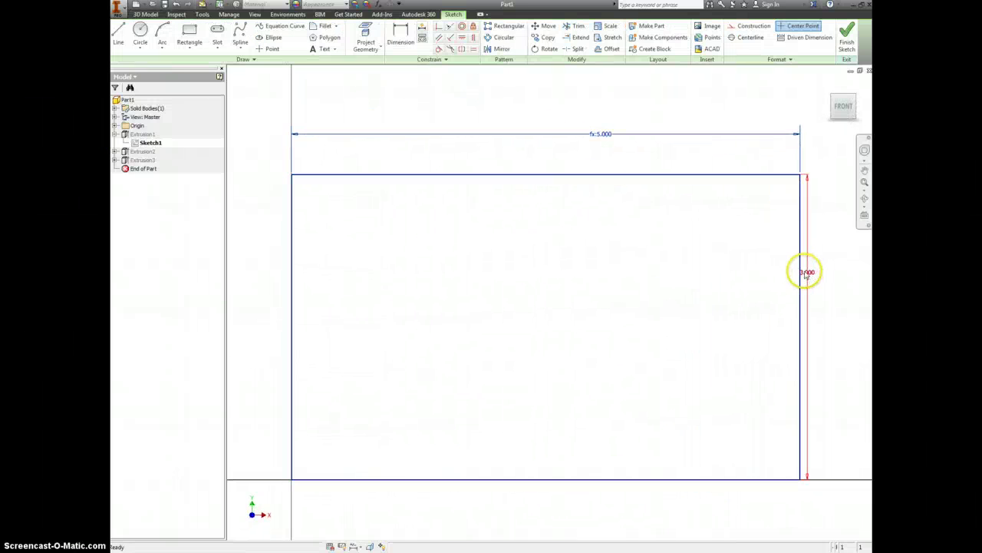
pyautogui.click(806, 274)
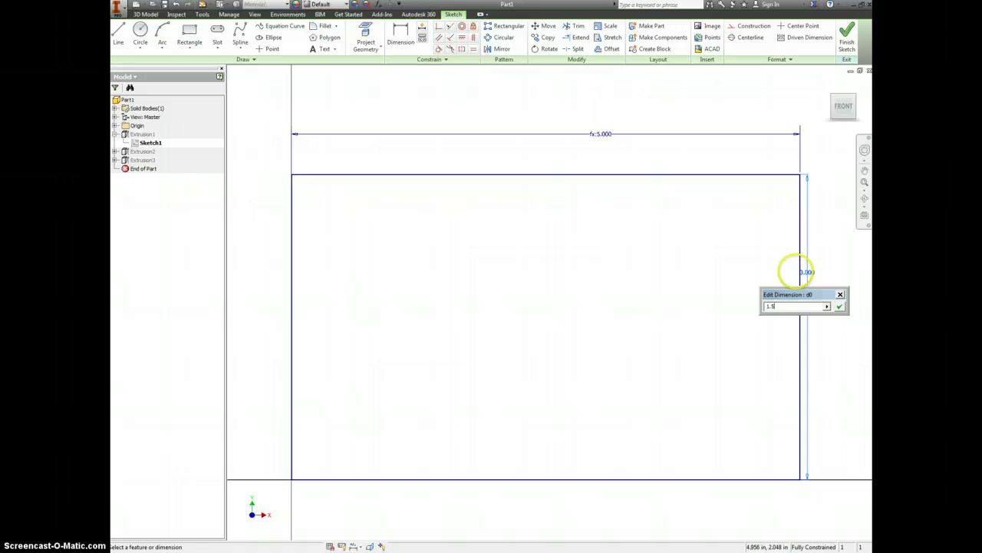
pyautogui.press('Return')
pyautogui.click(848, 48)
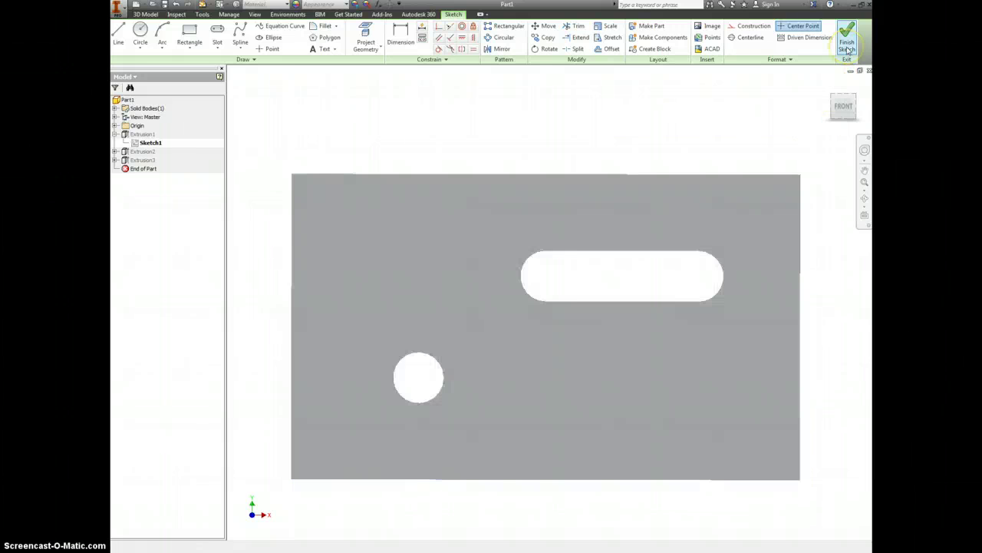
# Confirm in Manage > Parameters that d0 now reads 1.5 in.
pyautogui.scroll(-3, 691, 161)
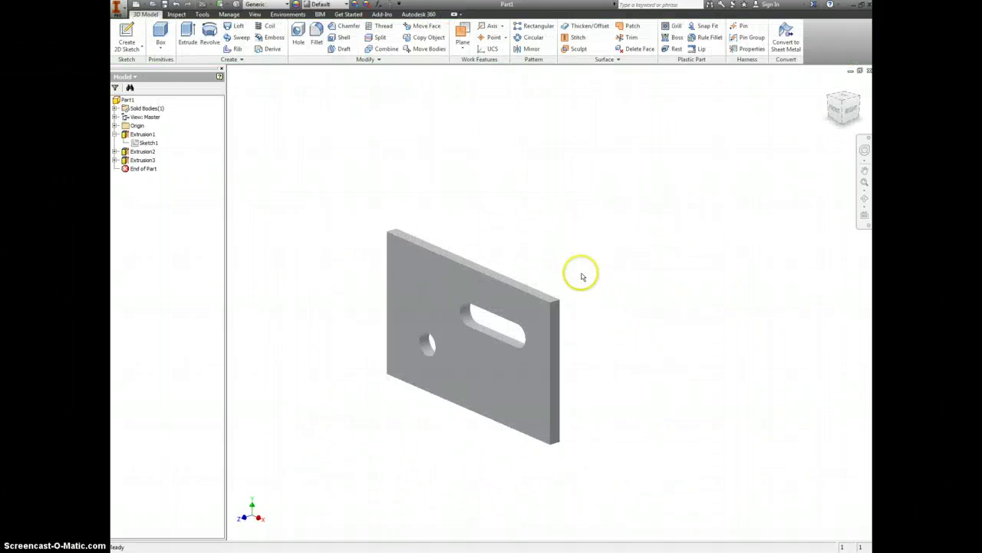
pyautogui.scroll(4, 542, 223)
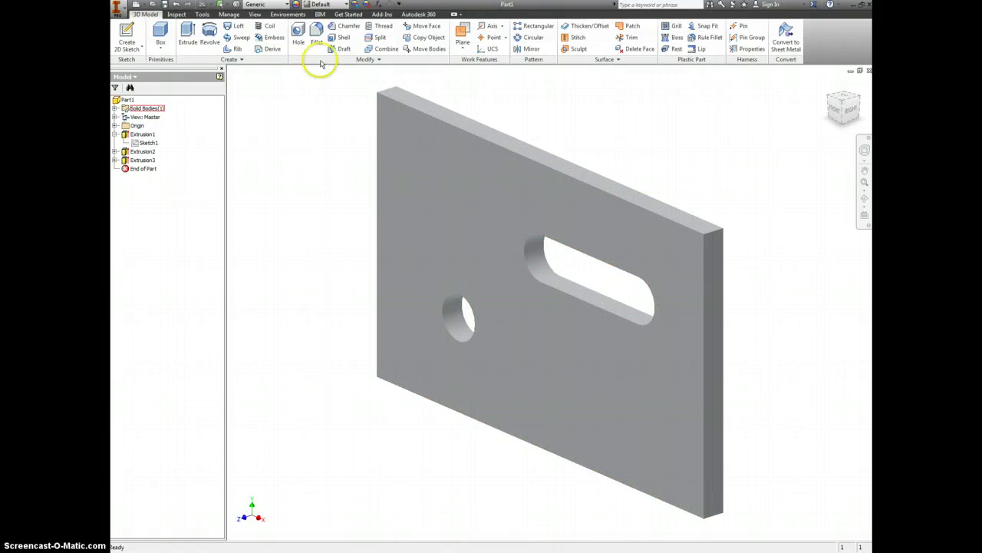
pyautogui.click(229, 15)
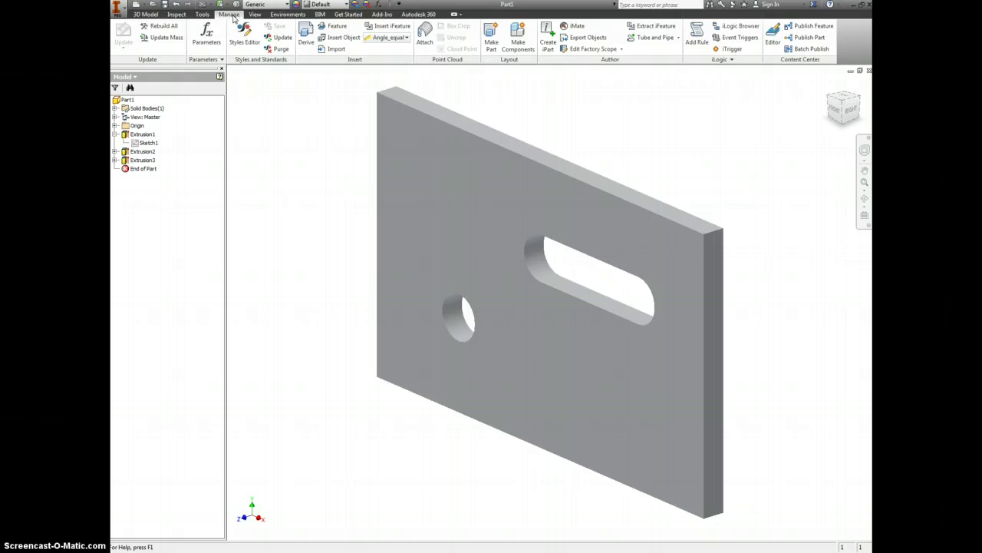
pyautogui.click(206, 35)
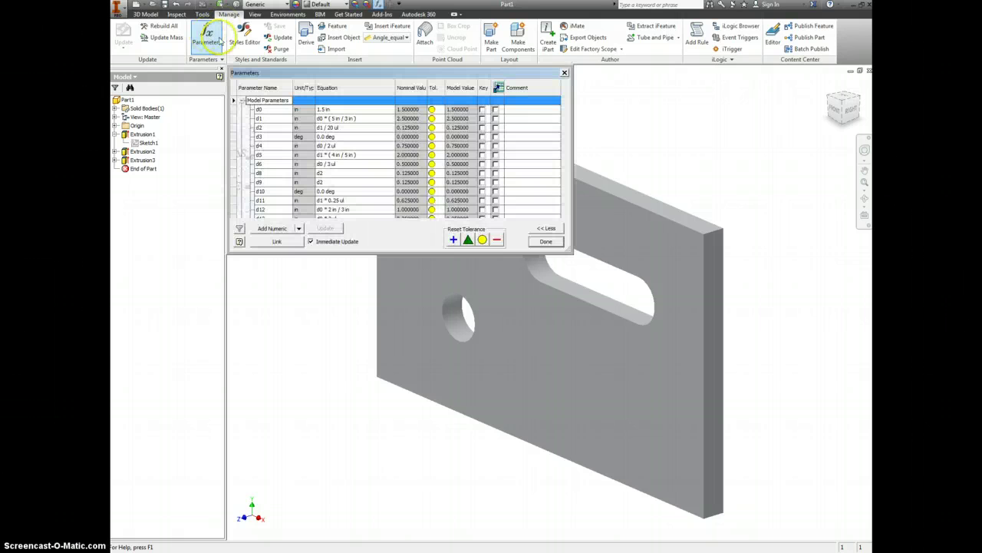
pyautogui.click(340, 110)
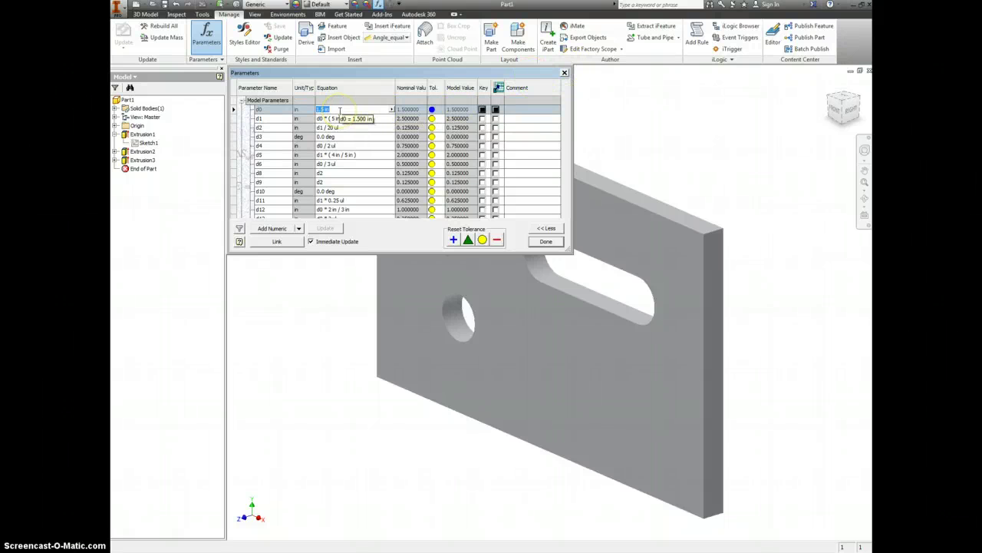
pyautogui.click(564, 72)
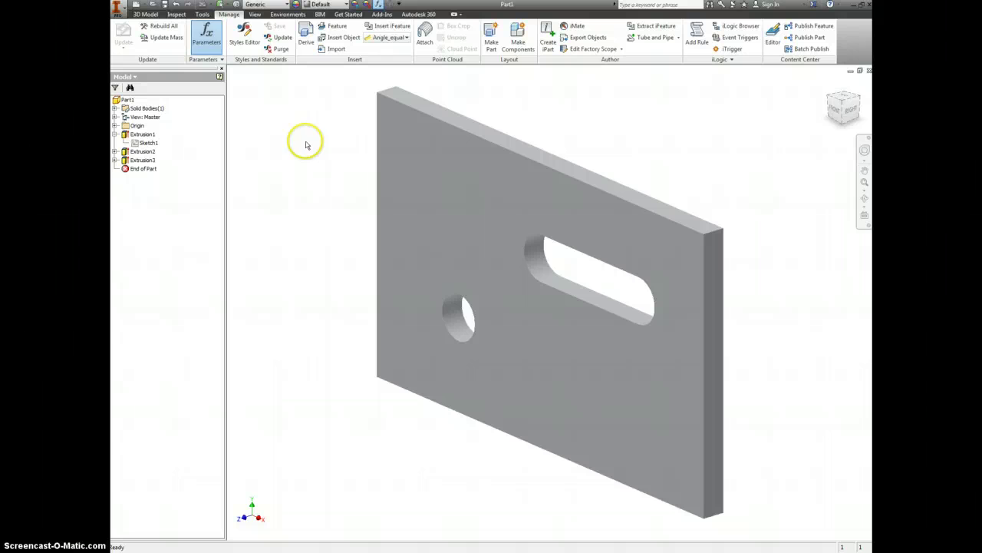
pyautogui.rightClick(127, 100)
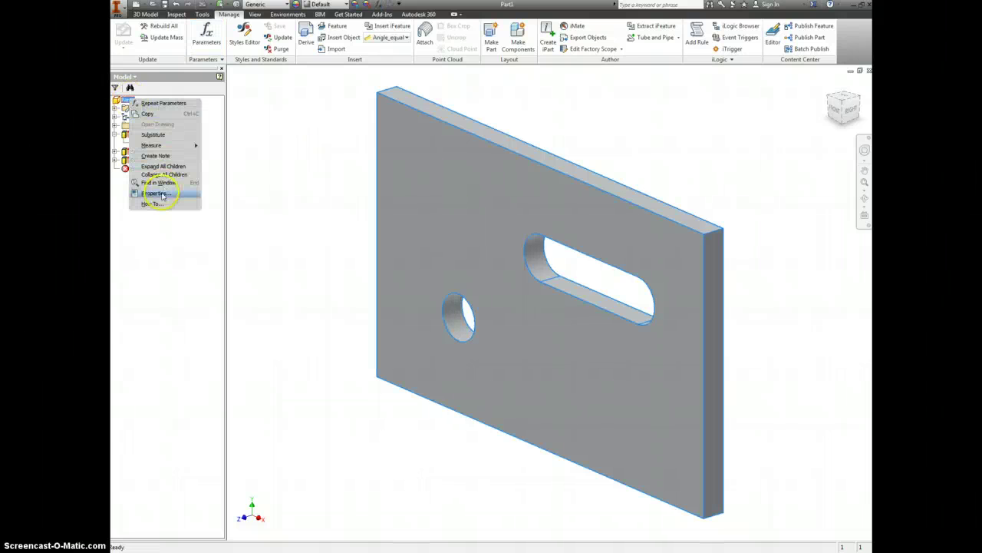
pyautogui.click(163, 195)
pyautogui.click(537, 143)
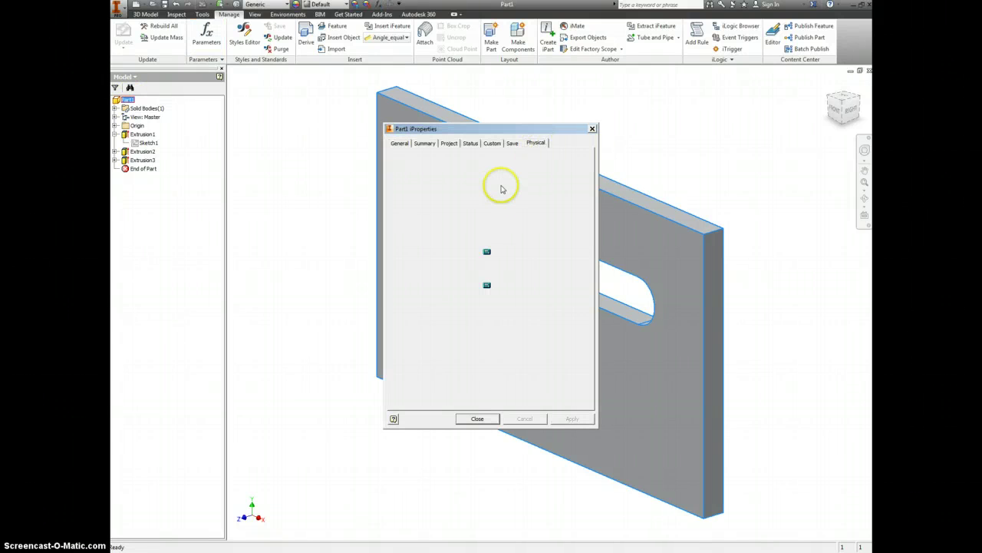
pyautogui.click(499, 191)
pyautogui.click(479, 221)
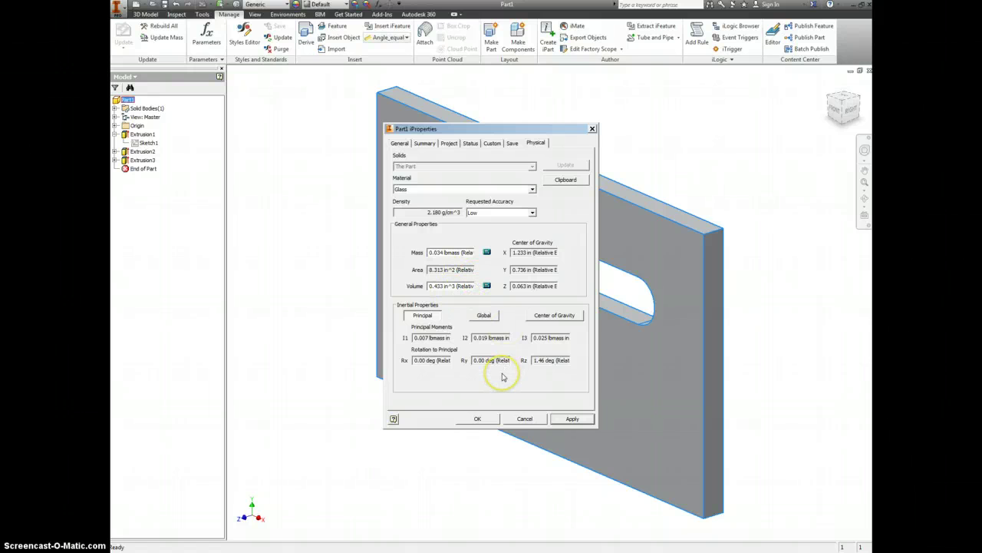
pyautogui.click(494, 421)
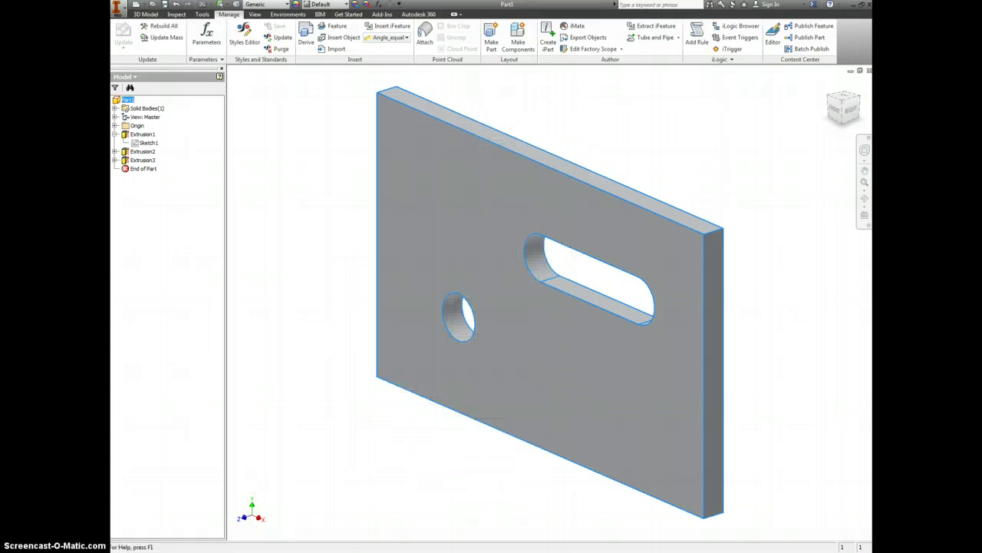